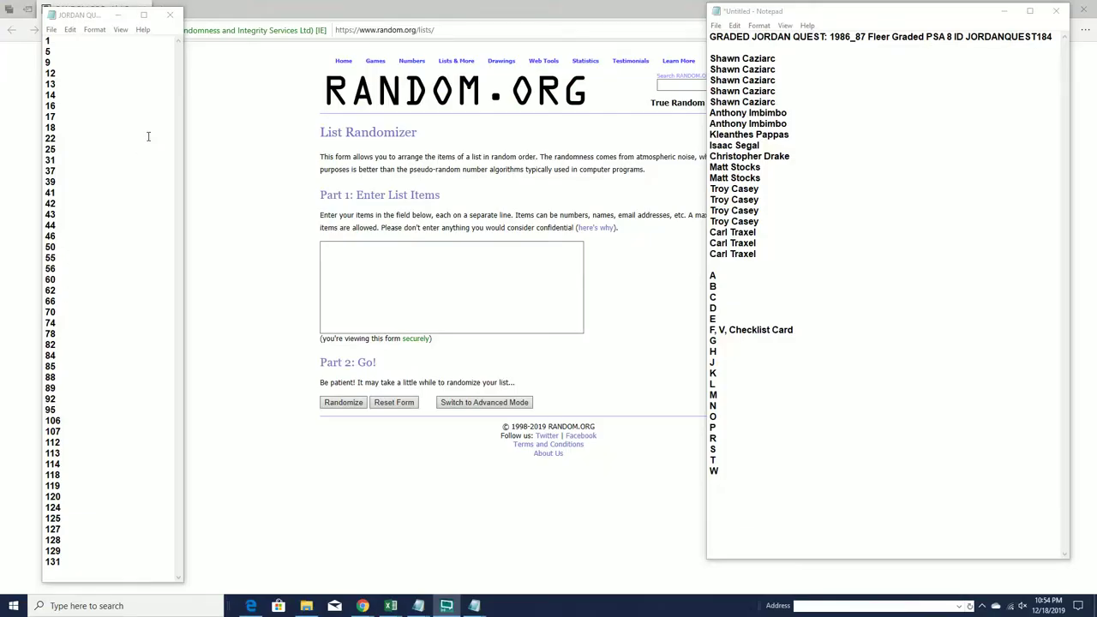
Step: Copy the numbers 1–131 from Notepad into the List Randomizer box
drag(49, 43, 56, 563)
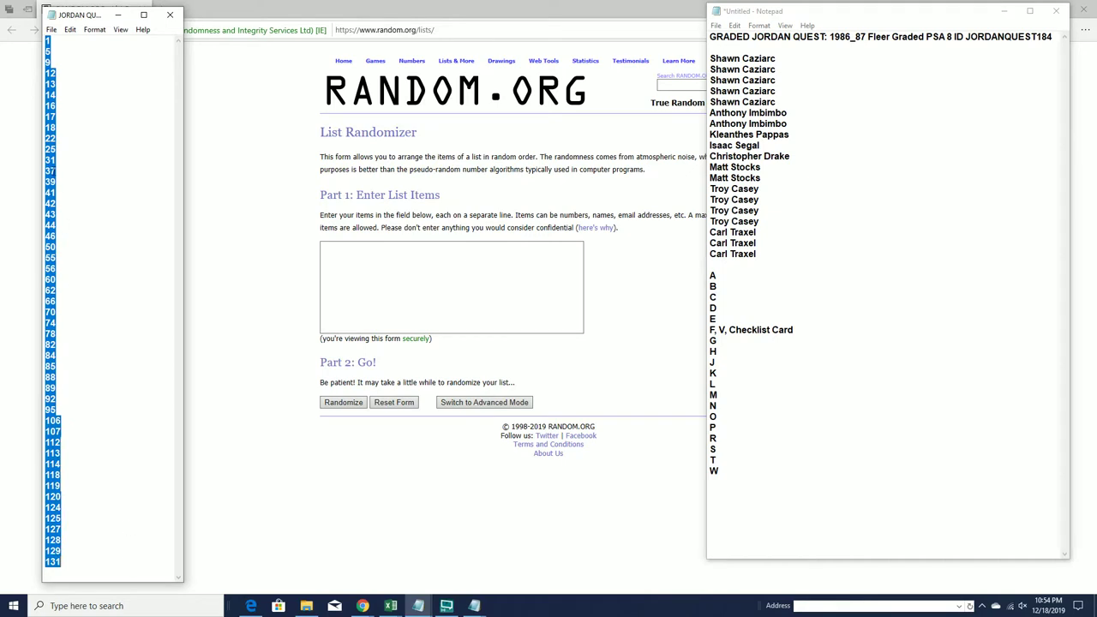
right_click(75, 168)
click(118, 204)
click(444, 274)
right_click(423, 261)
click(460, 271)
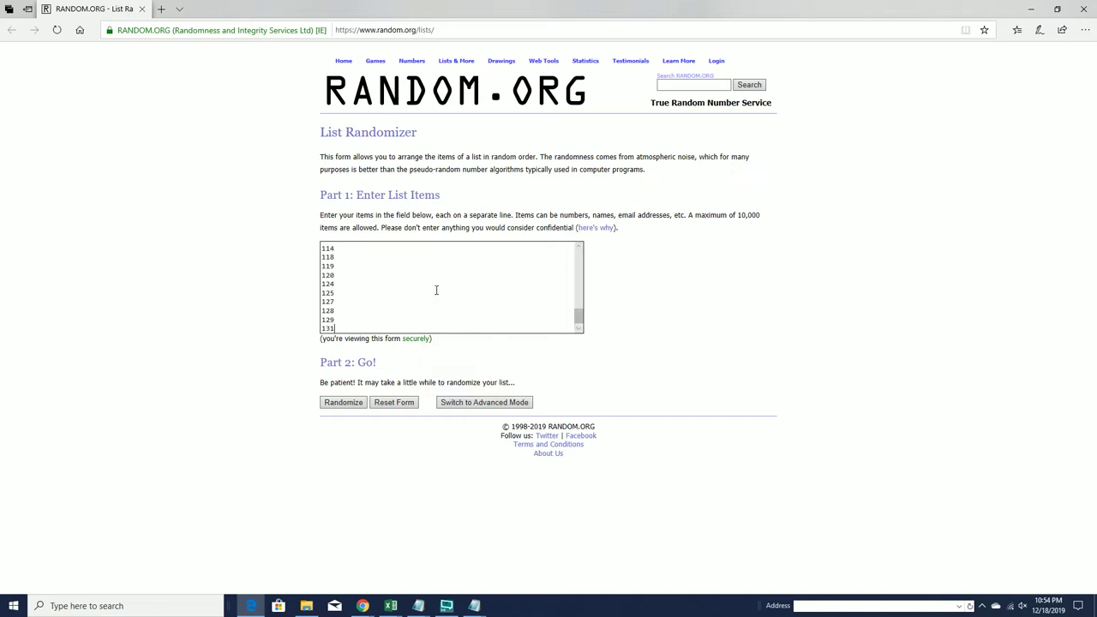
Step: Shuffle the number list seven times, leaving 127 on top, then return to Notepad
click(339, 402)
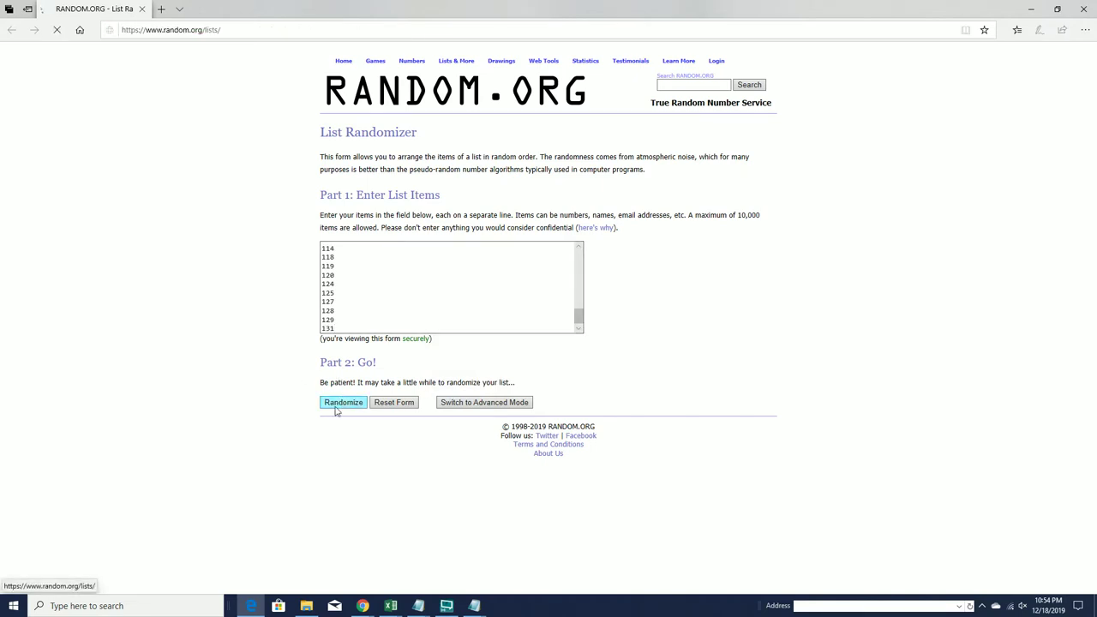
scroll(379, 318, down, 10)
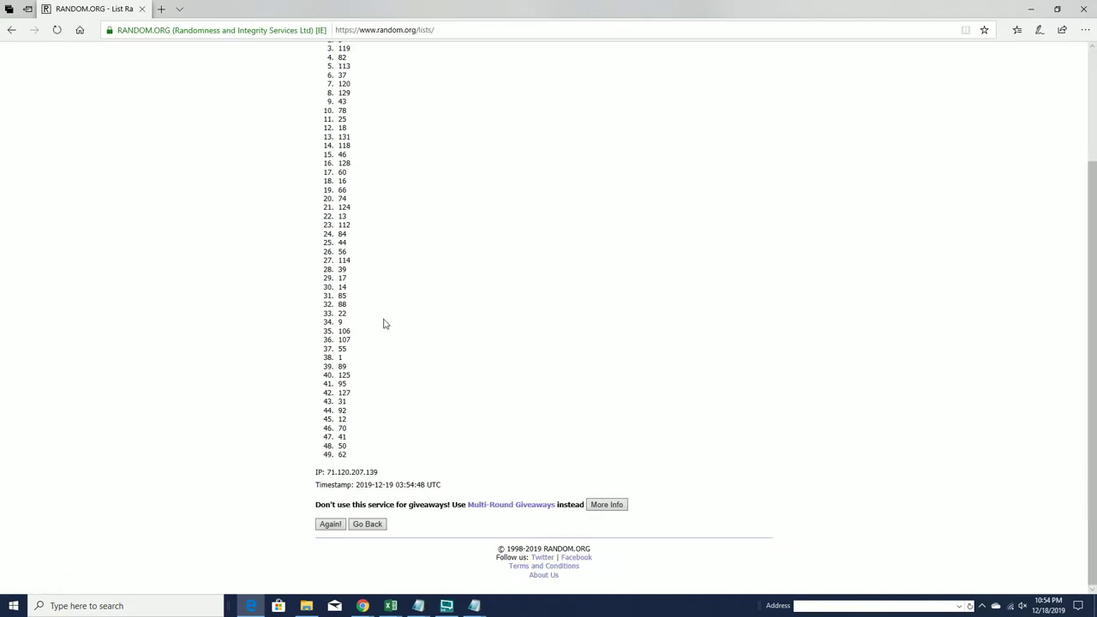
click(326, 522)
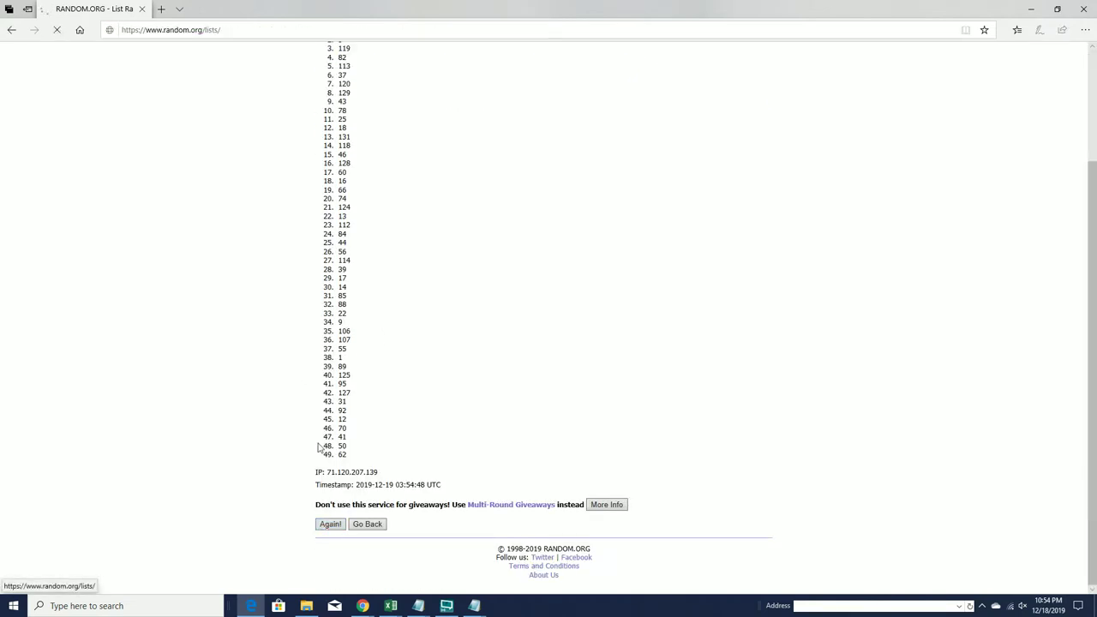
click(332, 524)
click(330, 524)
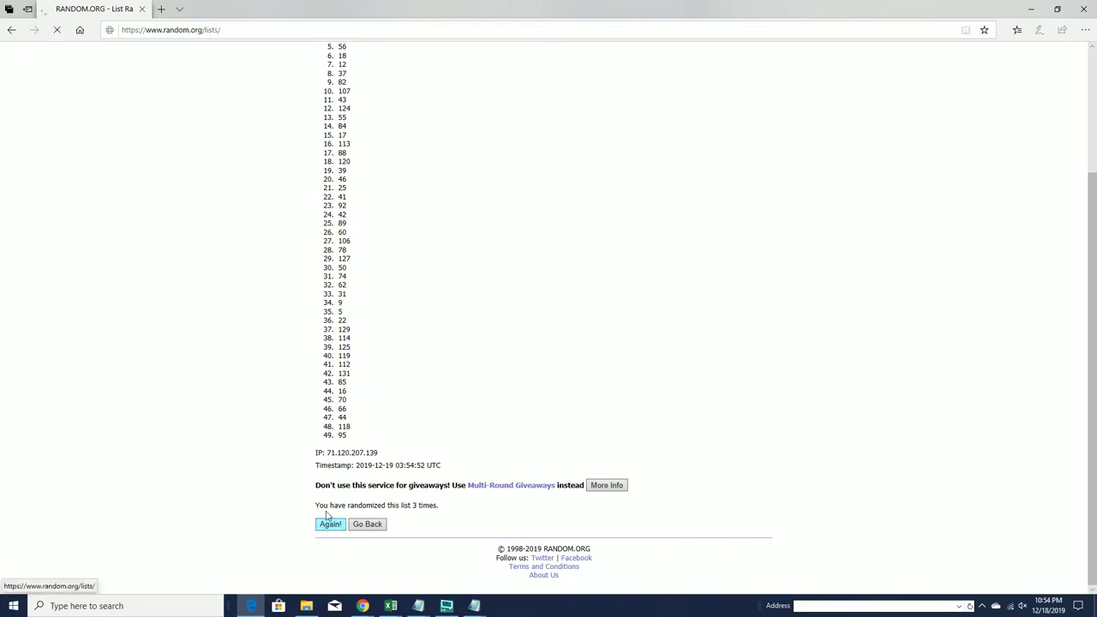
scroll(327, 458, down, 2)
click(330, 524)
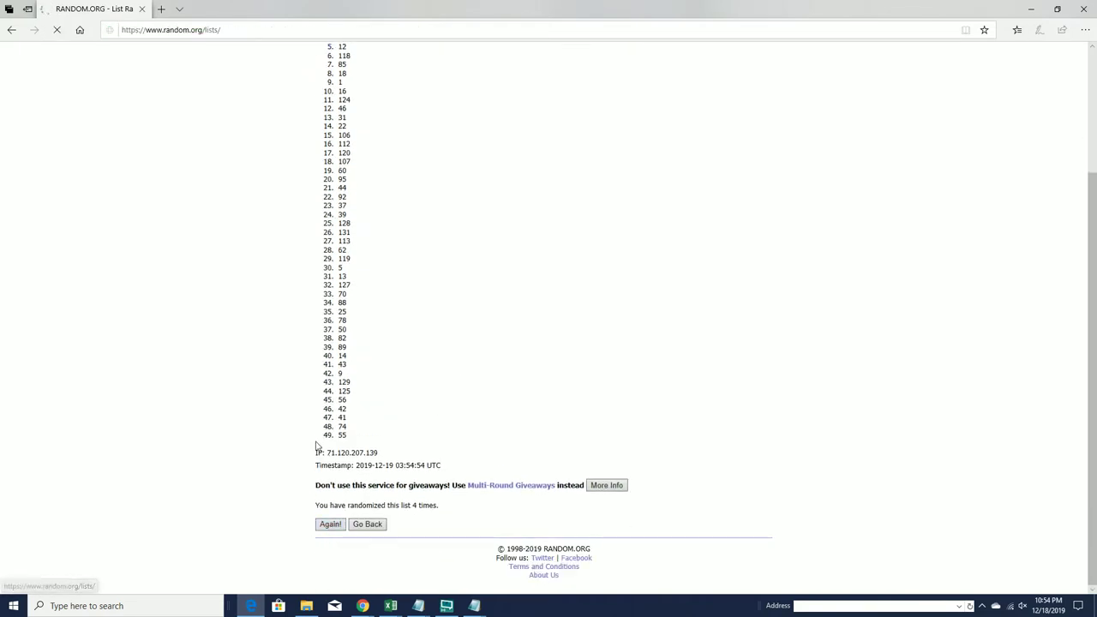
click(327, 522)
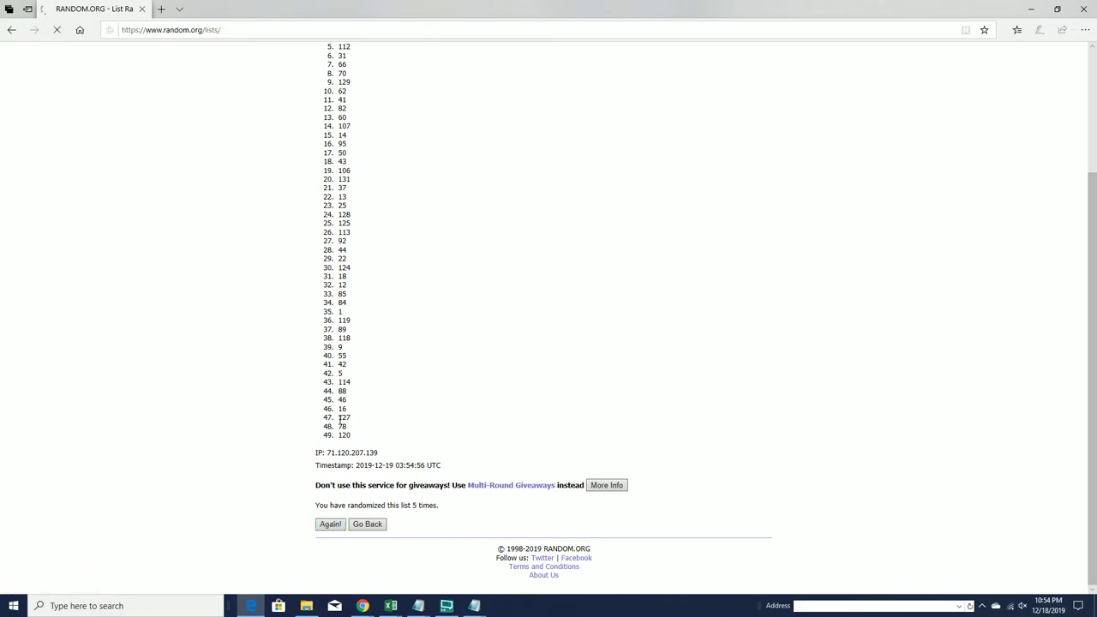
click(326, 524)
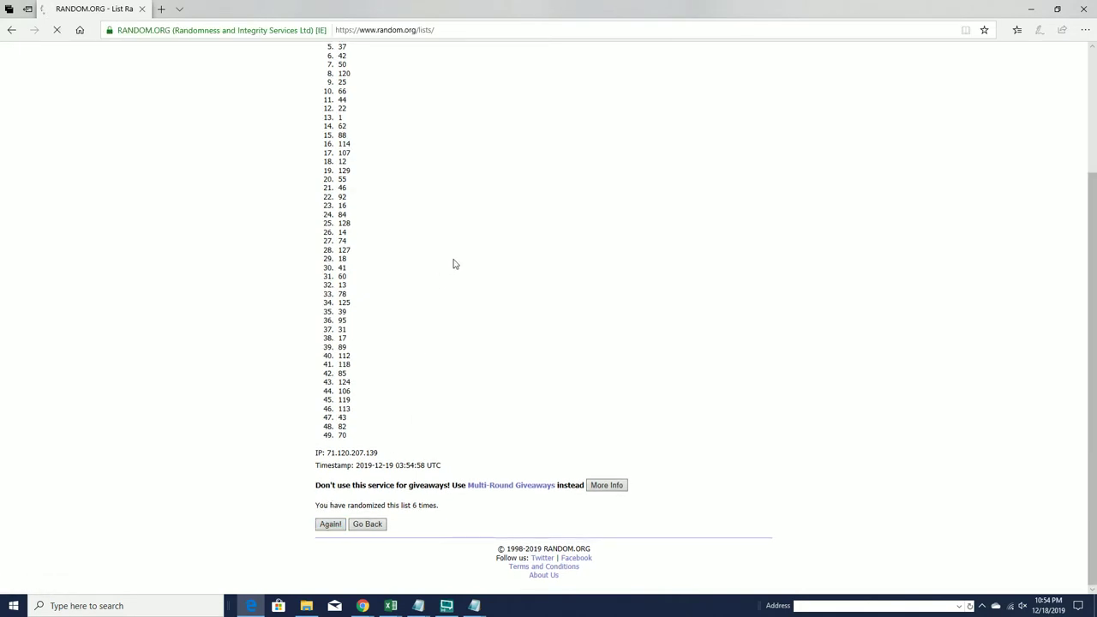
scroll(463, 250, down, 2)
scroll(463, 250, up, 1)
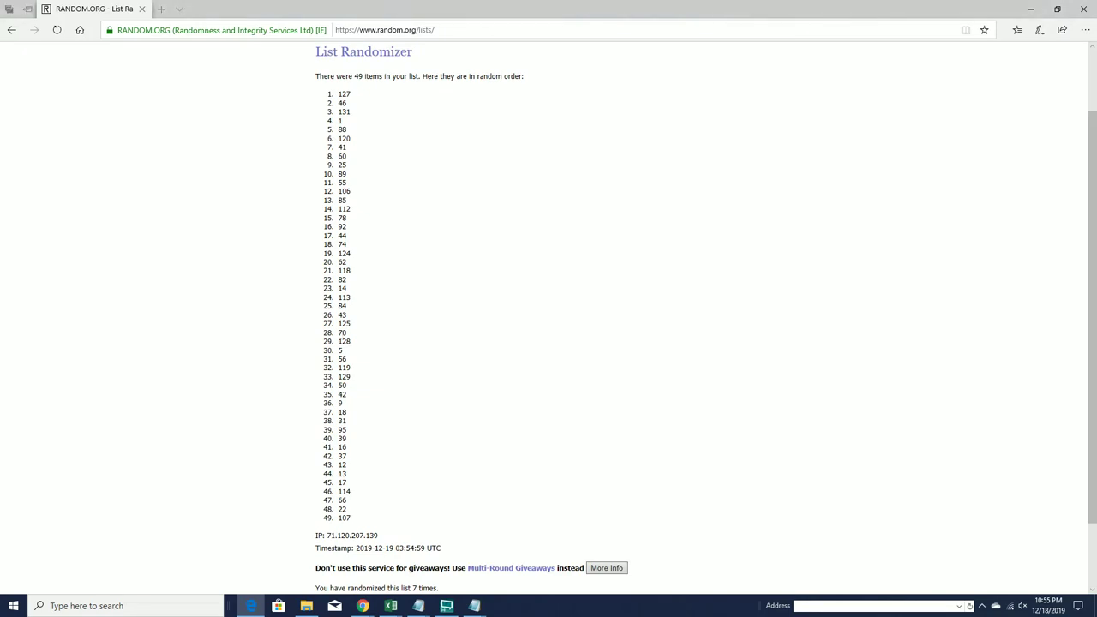
key(alt+Tab)
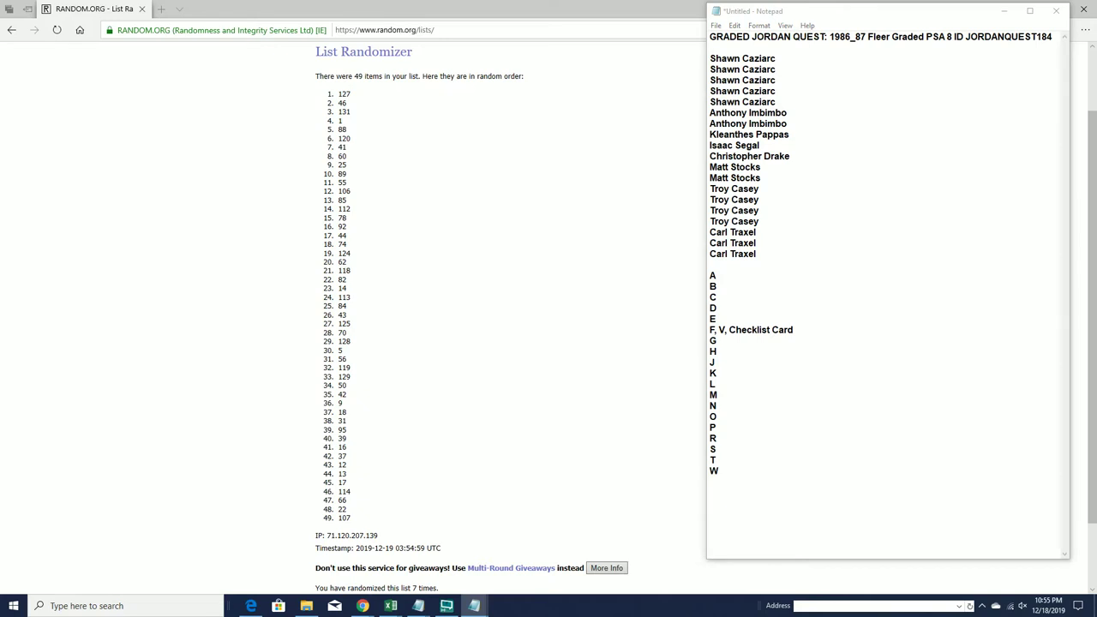
Step: Delete 127 from the Notepad number list and save the file
key(alt+Tab)
click(83, 292)
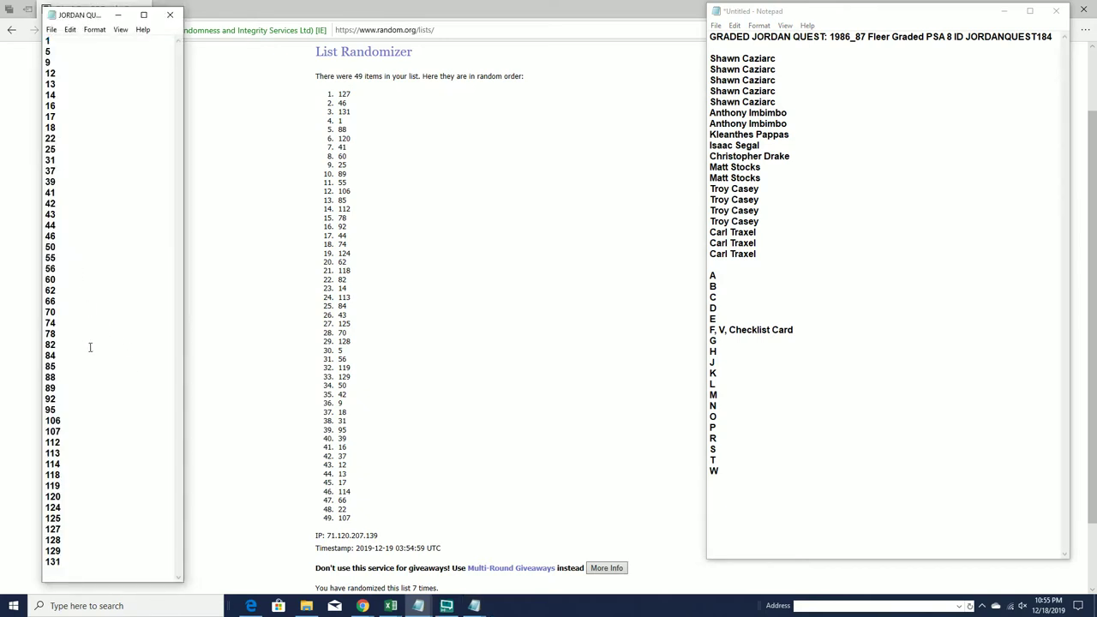
key(BackSpace)
key(BackSpace)
click(52, 29)
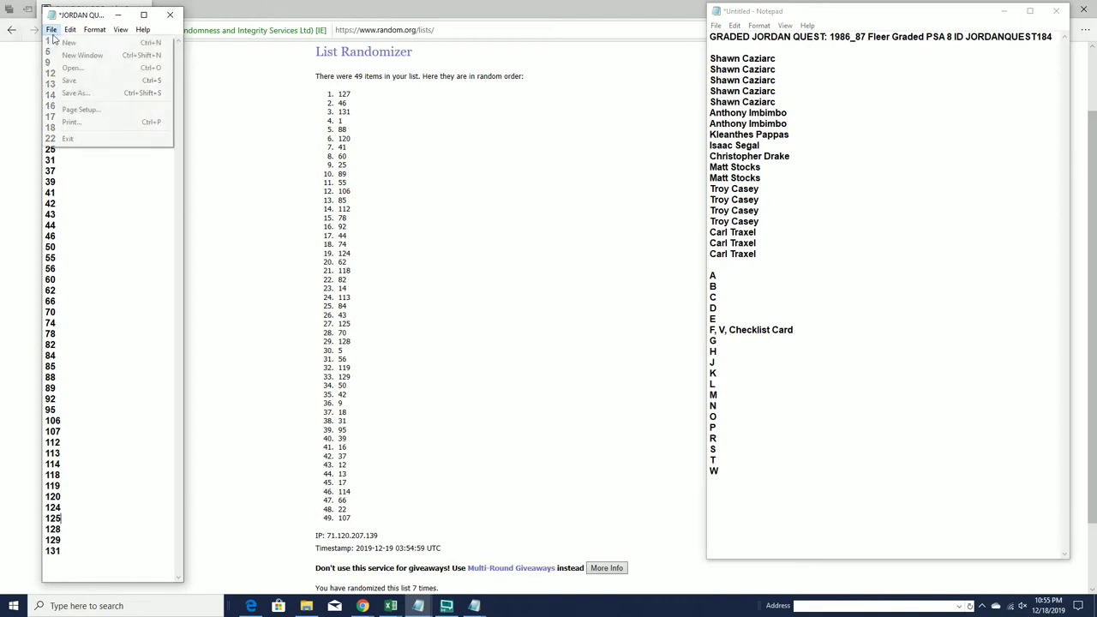
click(70, 79)
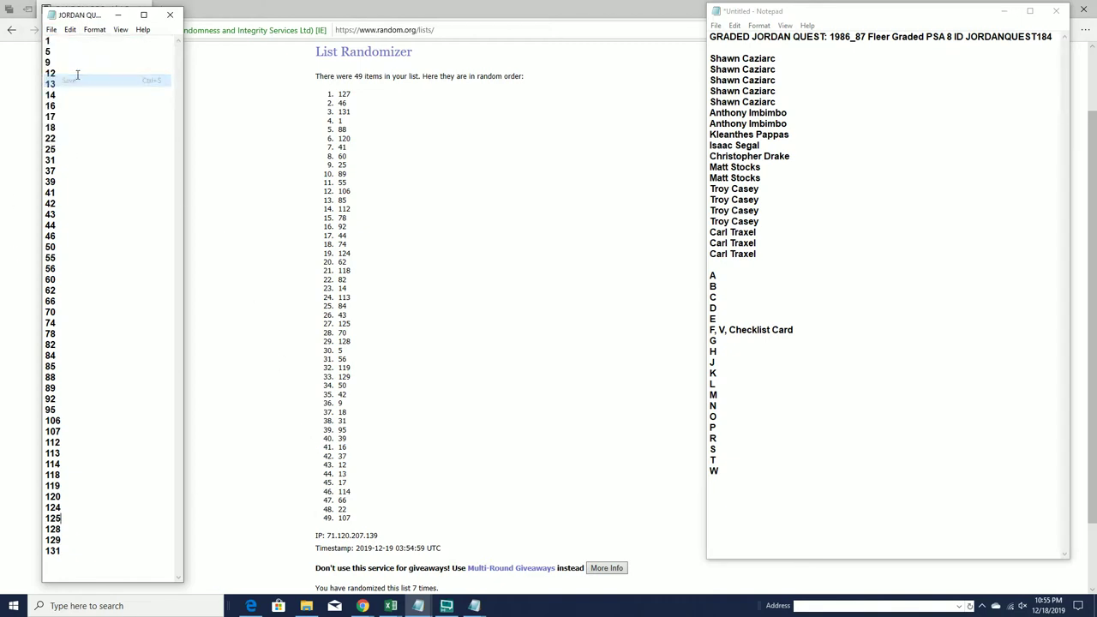
click(117, 15)
Step: Load a blank List Randomizer form and copy the owner names from Notepad
scroll(565, 210, up, 2)
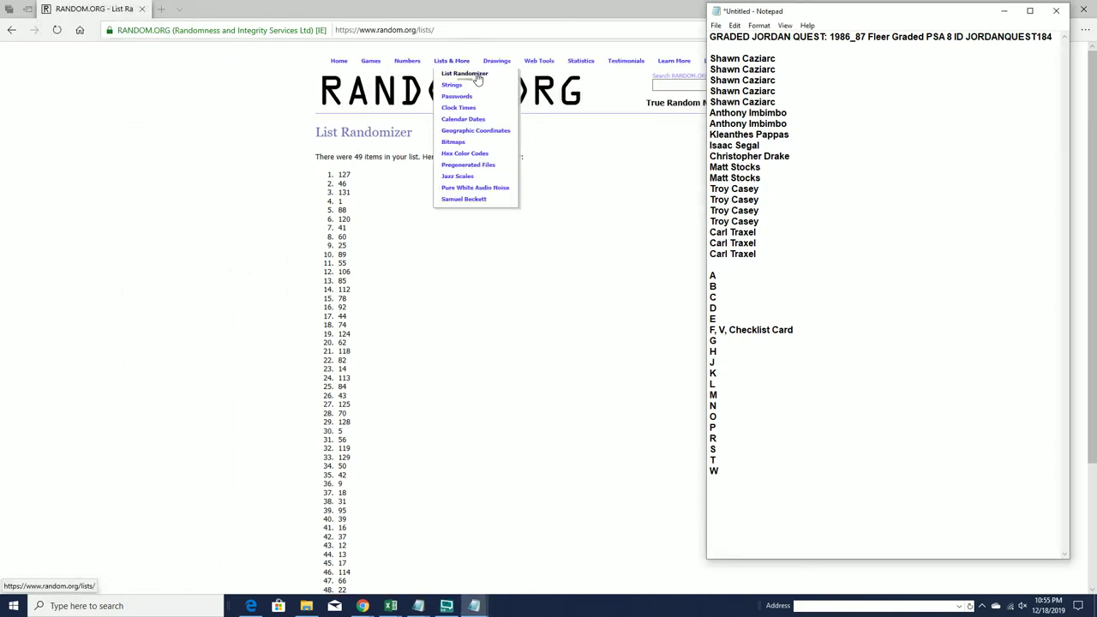
click(477, 75)
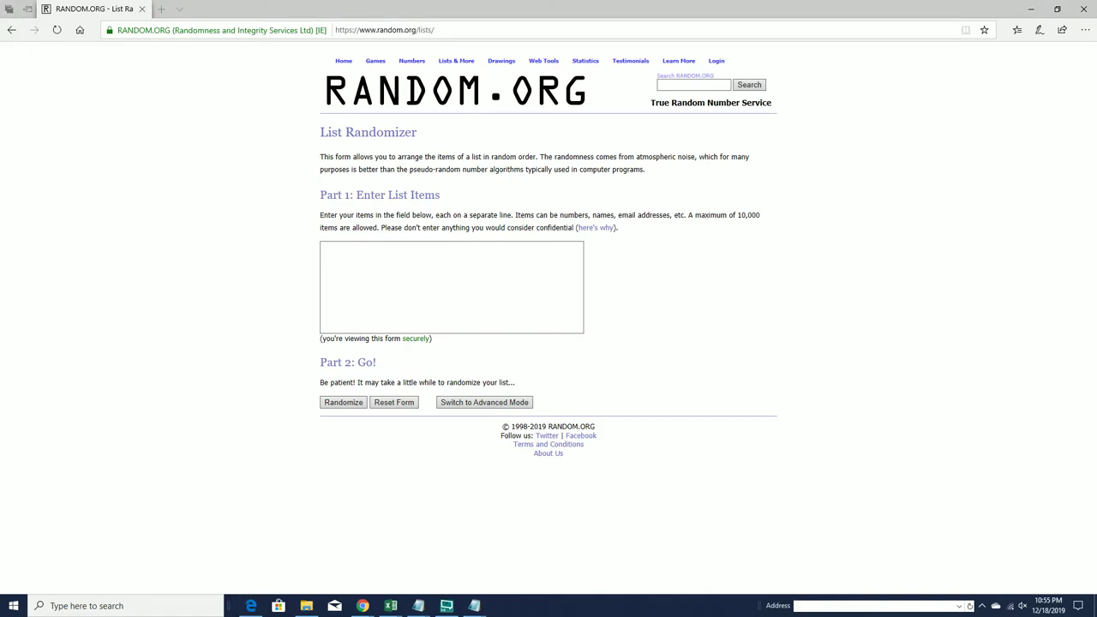
key(alt+Tab)
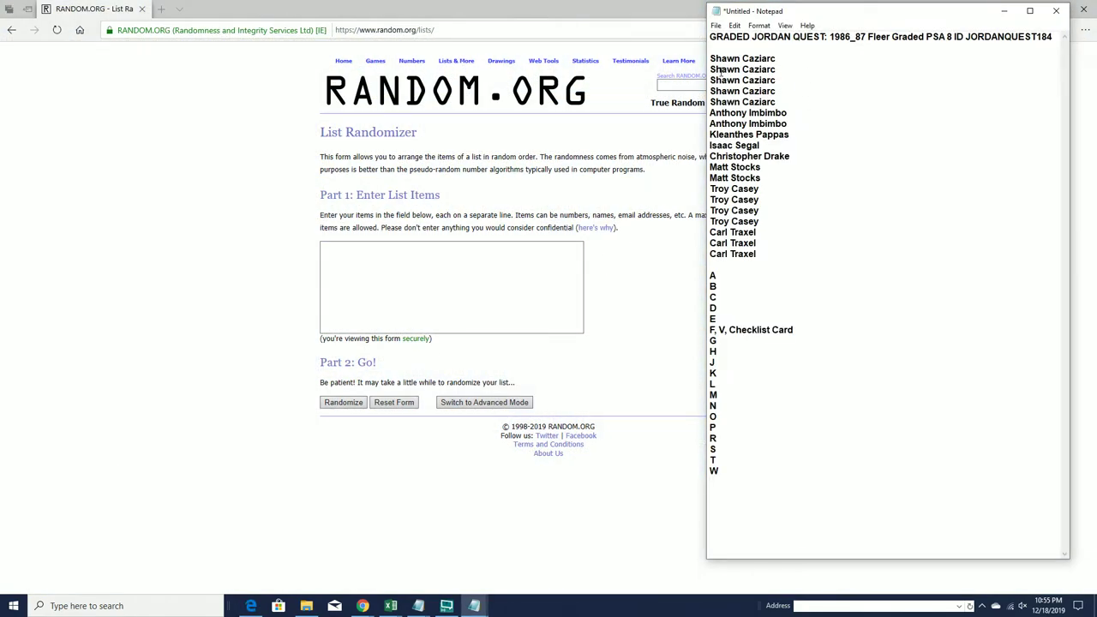
drag(712, 58, 756, 253)
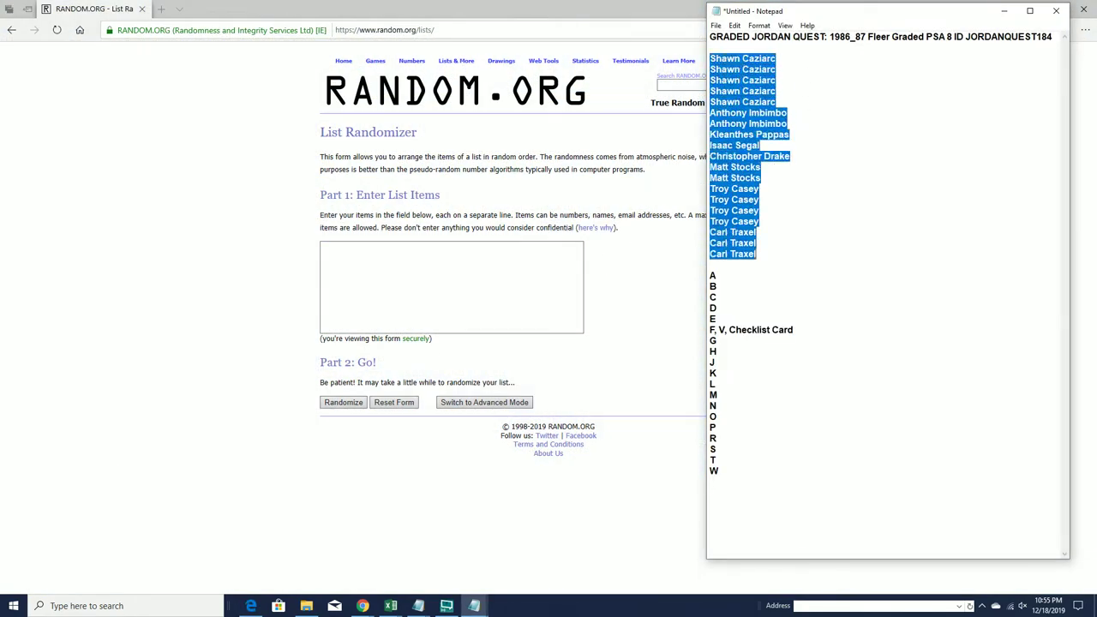
right_click(744, 155)
click(767, 186)
Step: Place the cursor in the empty List Randomizer entry box
click(403, 271)
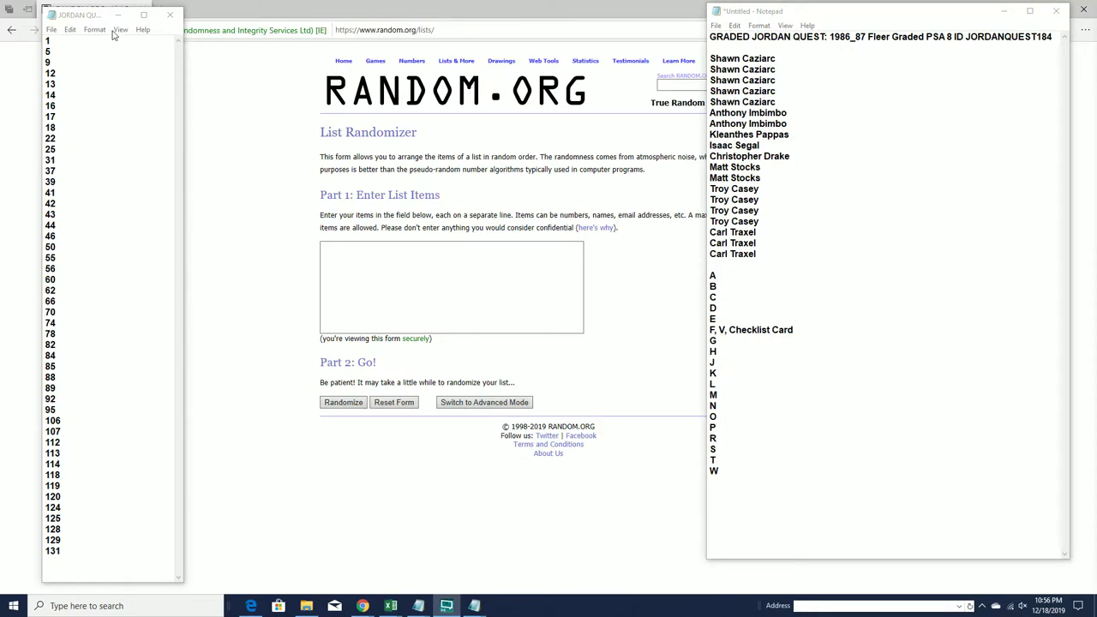
Step: Paste the 19 owner names from Notepad into the List Randomizer box
click(117, 15)
drag(711, 58, 799, 258)
right_click(760, 138)
click(803, 174)
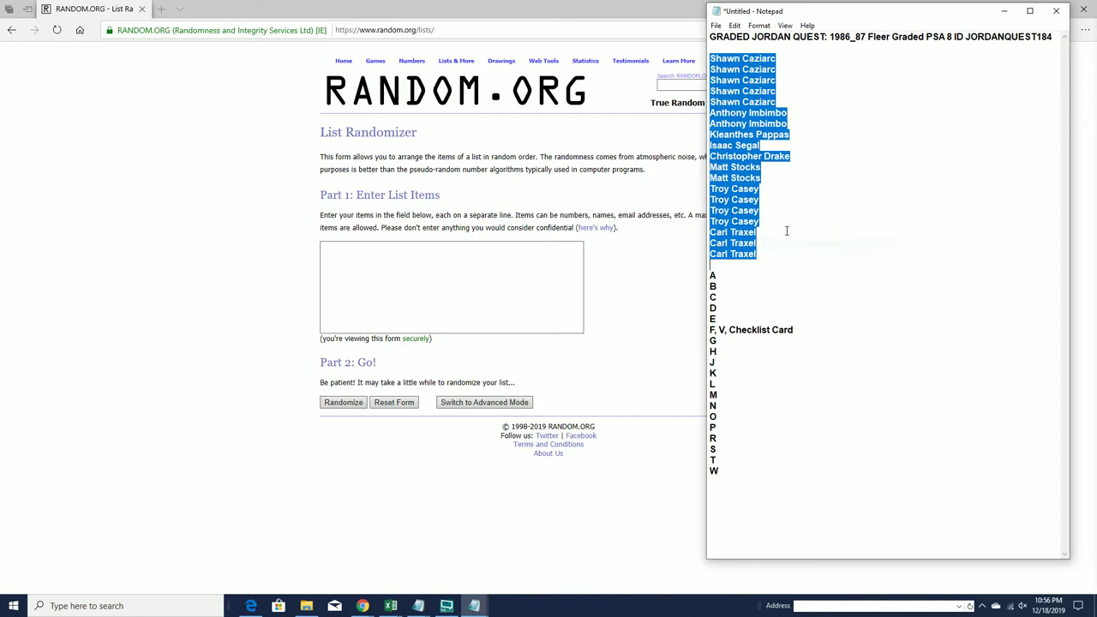
right_click(761, 145)
click(810, 180)
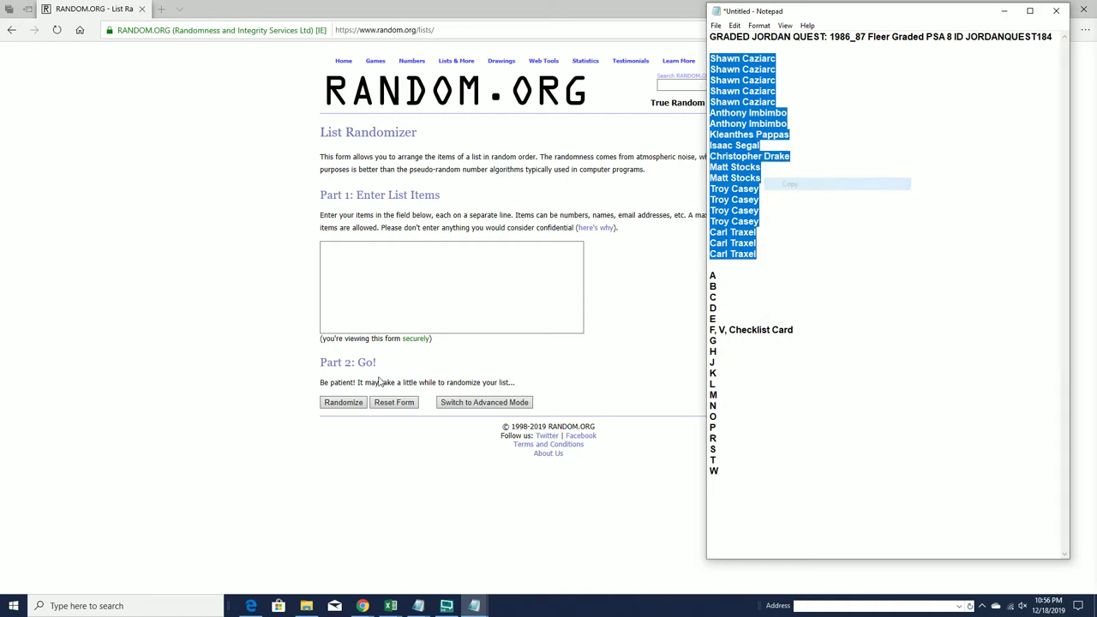
click(365, 257)
right_click(365, 257)
click(387, 268)
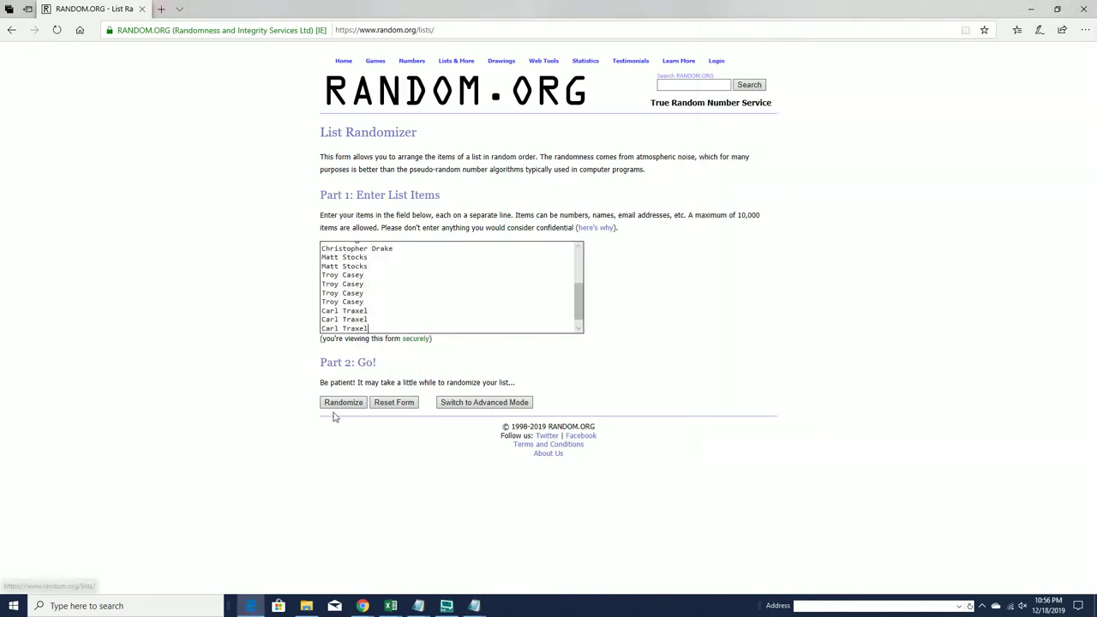
Step: Shuffle the owner names seven times, setting the page zoom to 125%
click(338, 404)
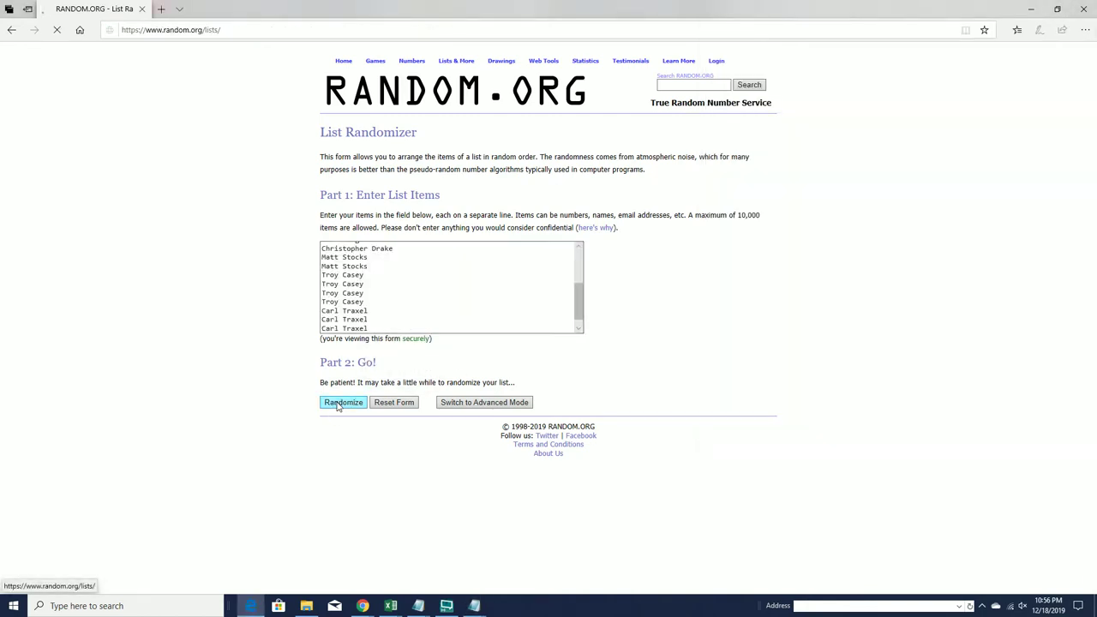
click(1084, 29)
click(1060, 97)
click(1060, 97)
click(1060, 97)
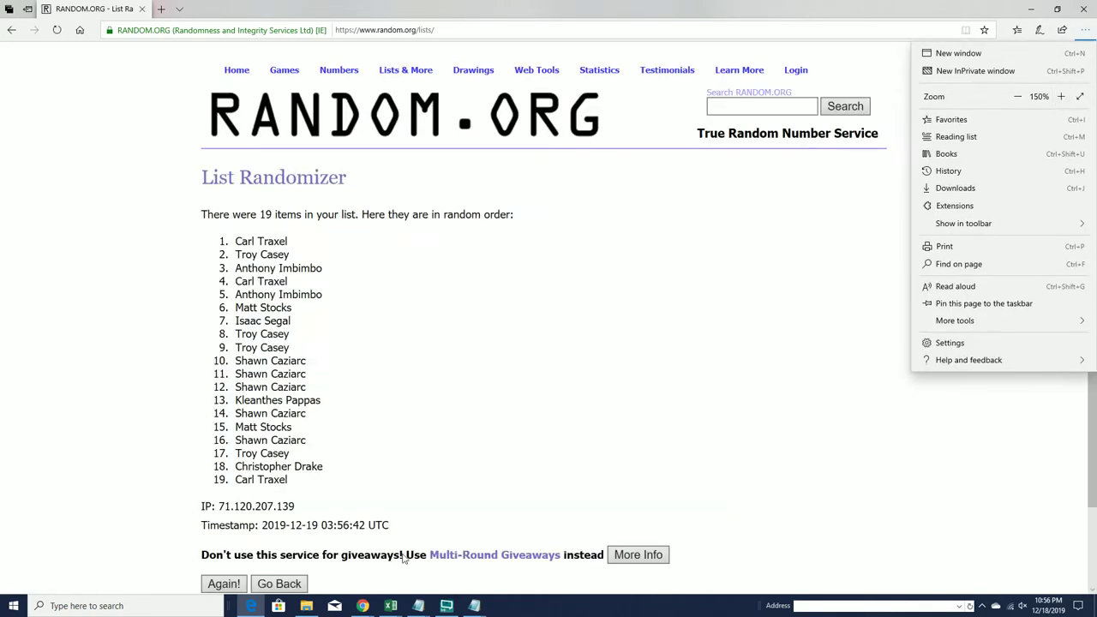
click(212, 584)
click(212, 585)
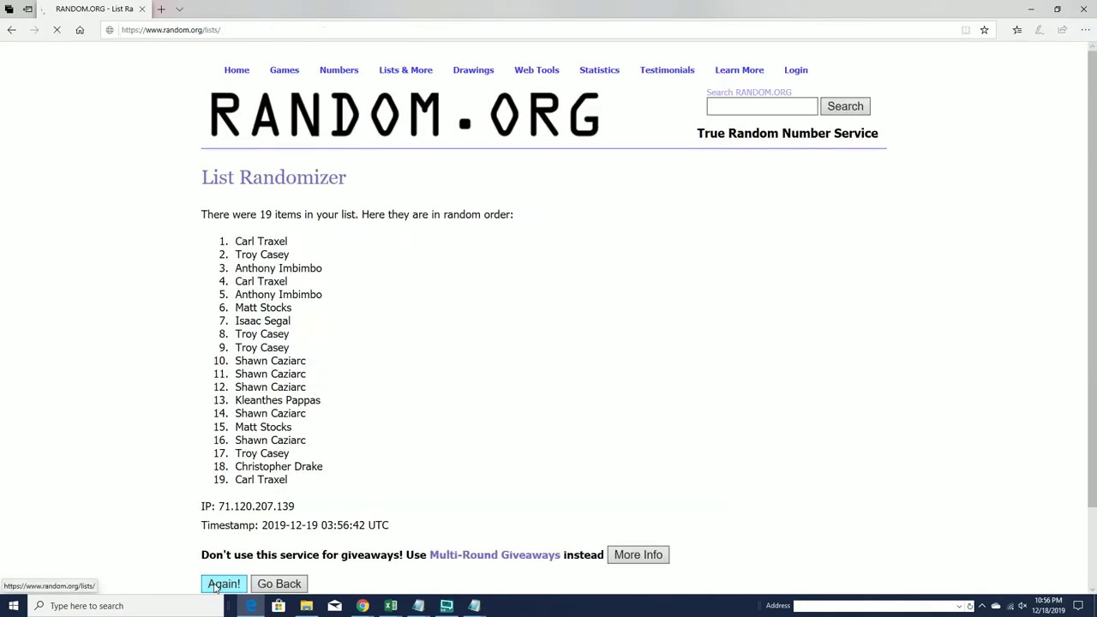
click(1084, 30)
click(1017, 97)
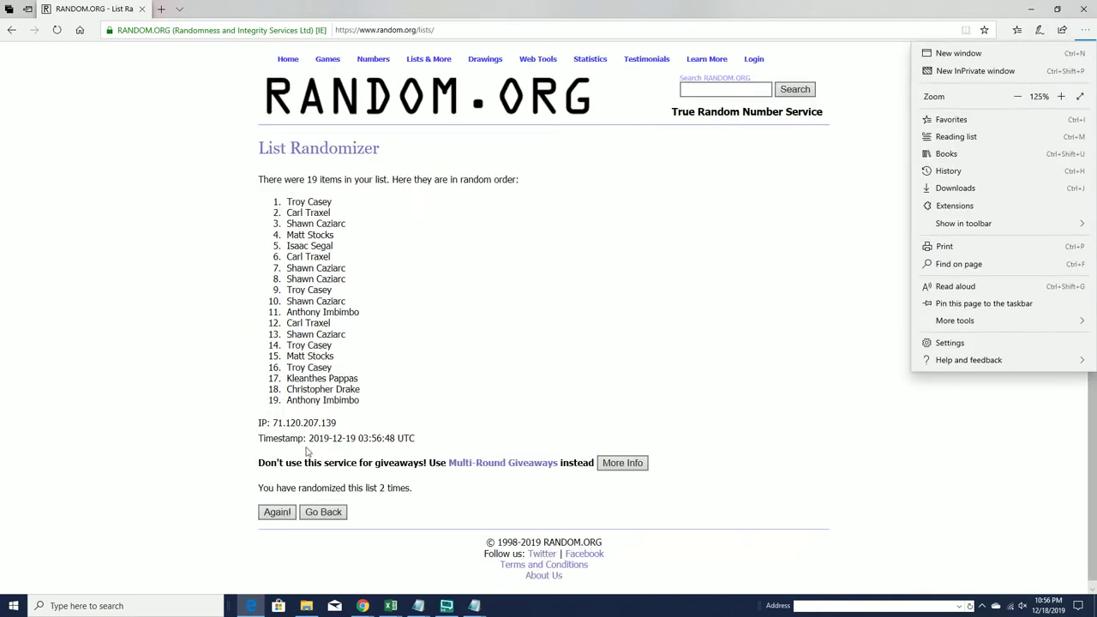
click(285, 514)
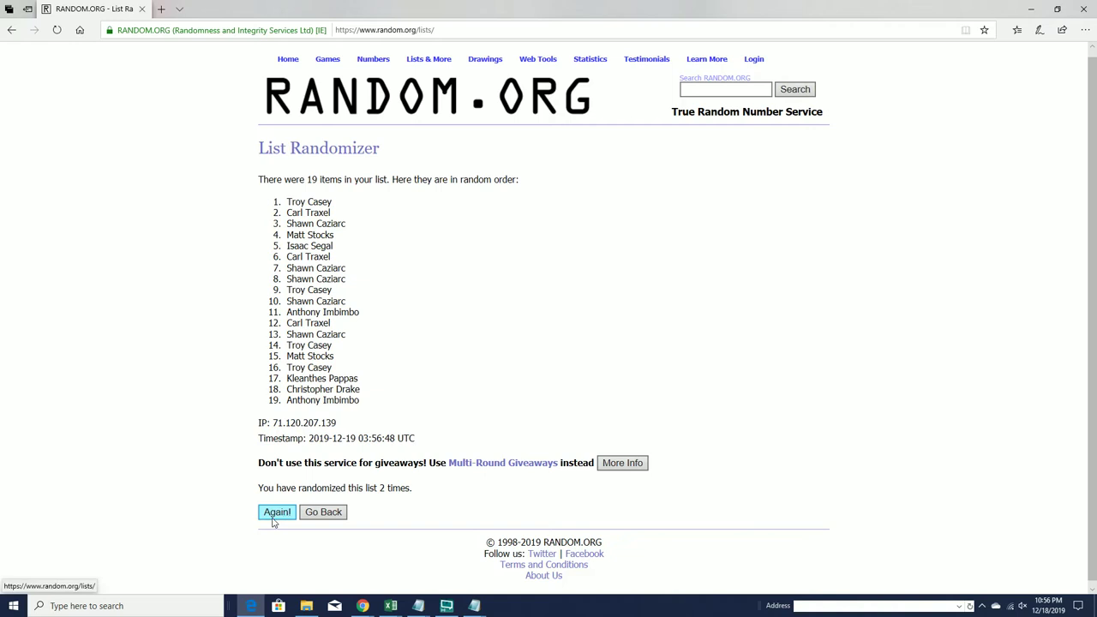
click(273, 516)
click(274, 519)
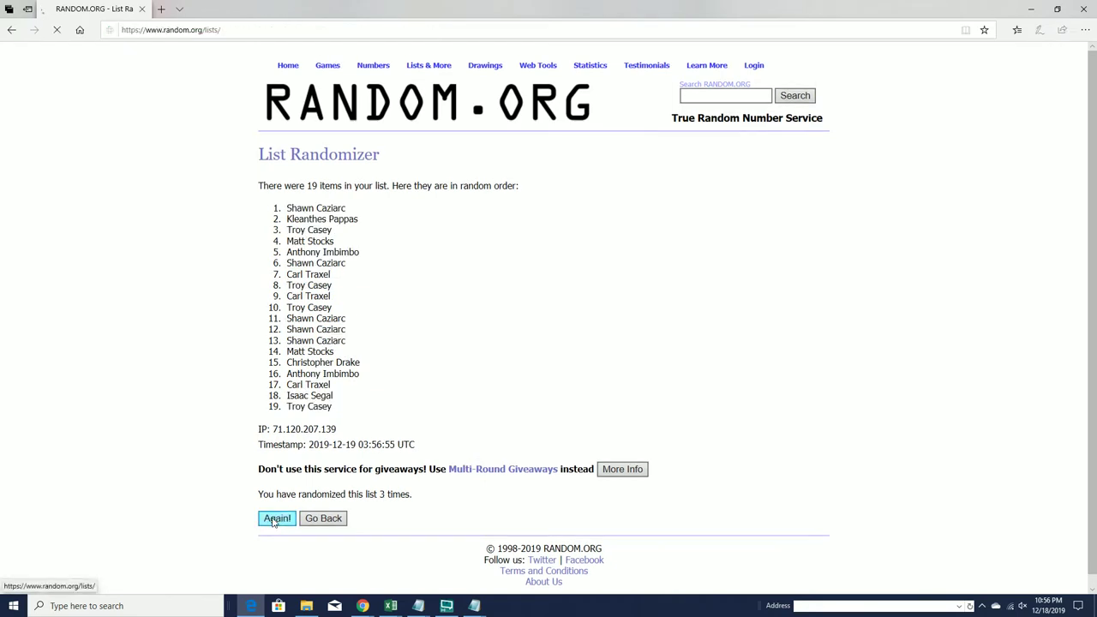
click(274, 519)
click(273, 519)
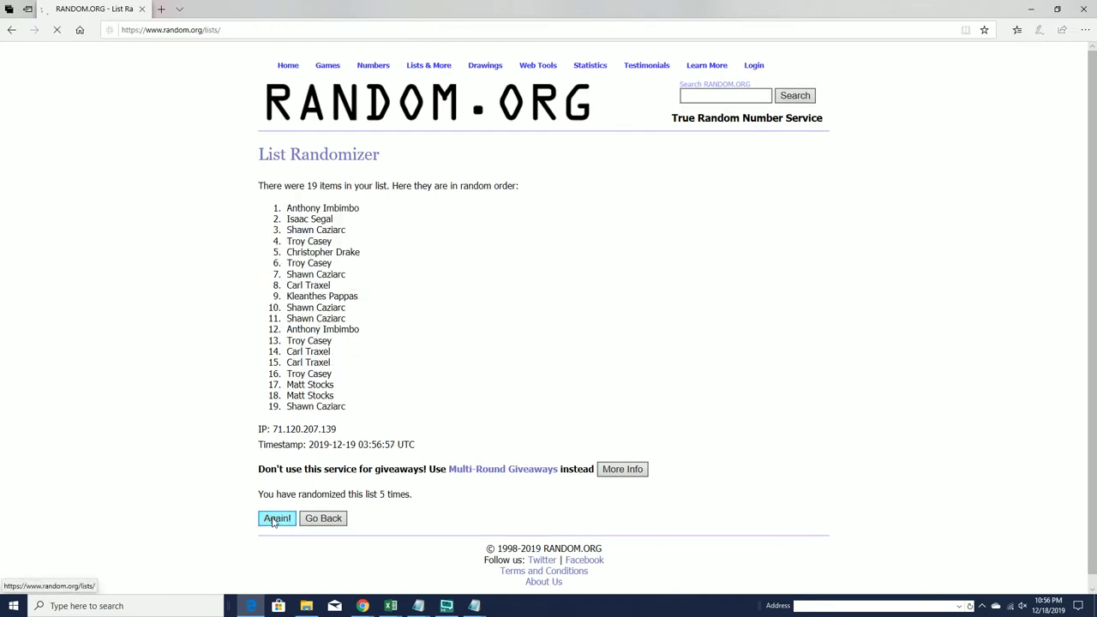
click(274, 519)
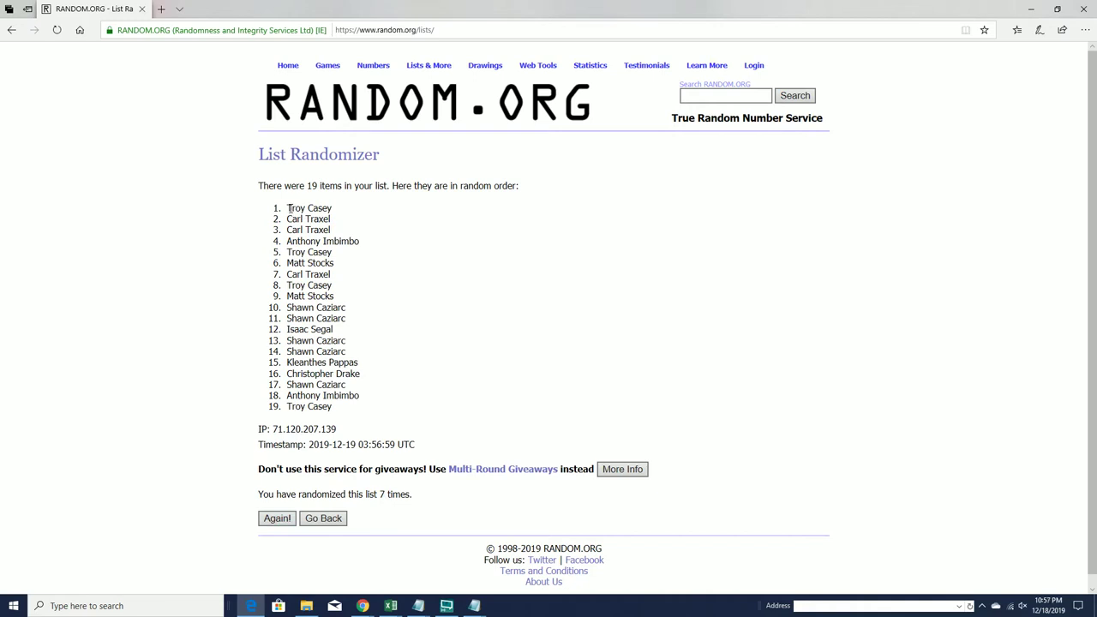
Step: Paste the shuffled owners into Excel from A2 under Owners and narrow column A
drag(289, 209, 362, 412)
right_click(319, 292)
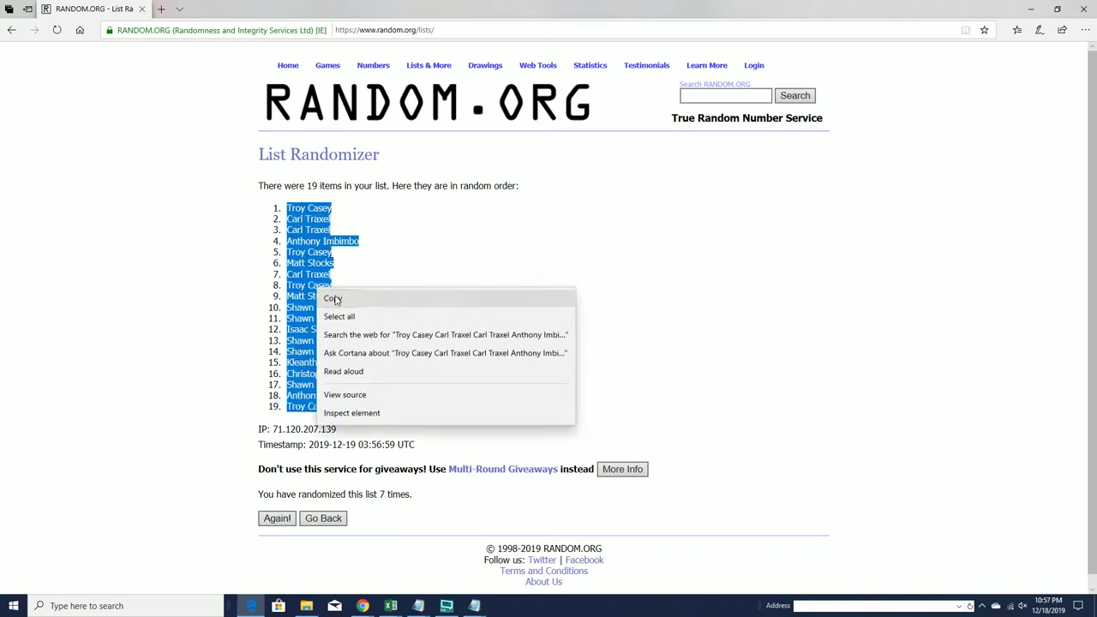
click(334, 298)
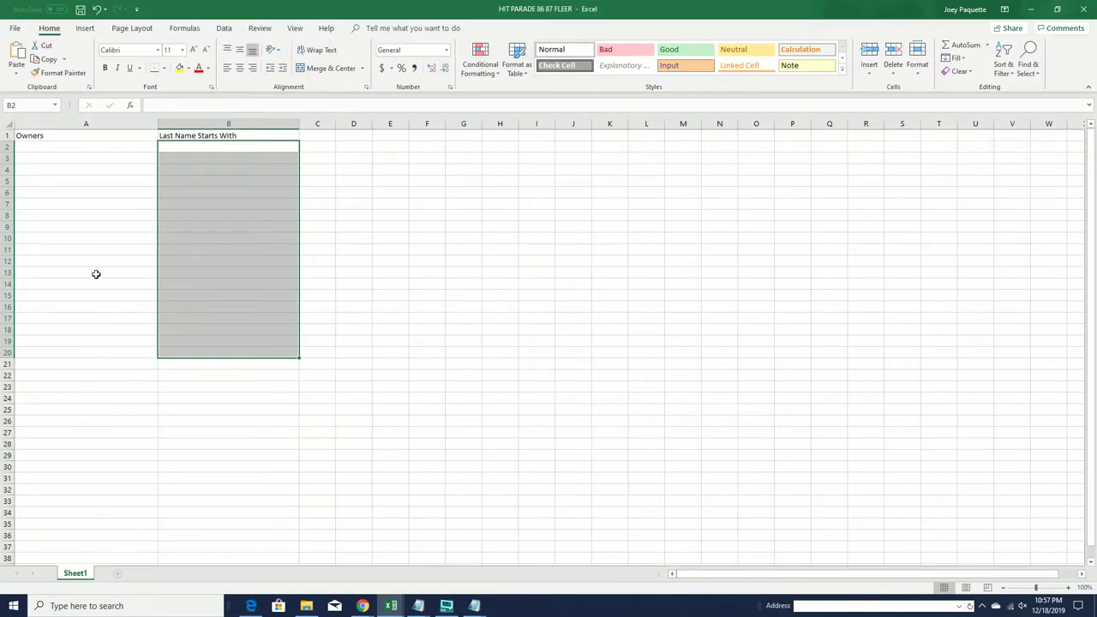
click(96, 274)
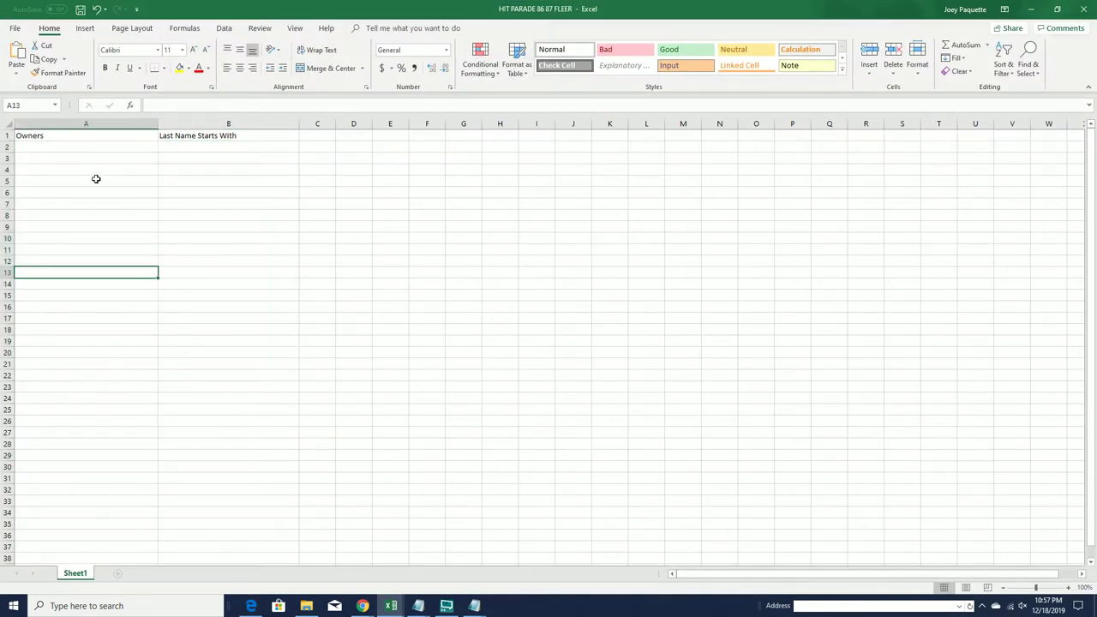
click(110, 144)
key(ctrl+v)
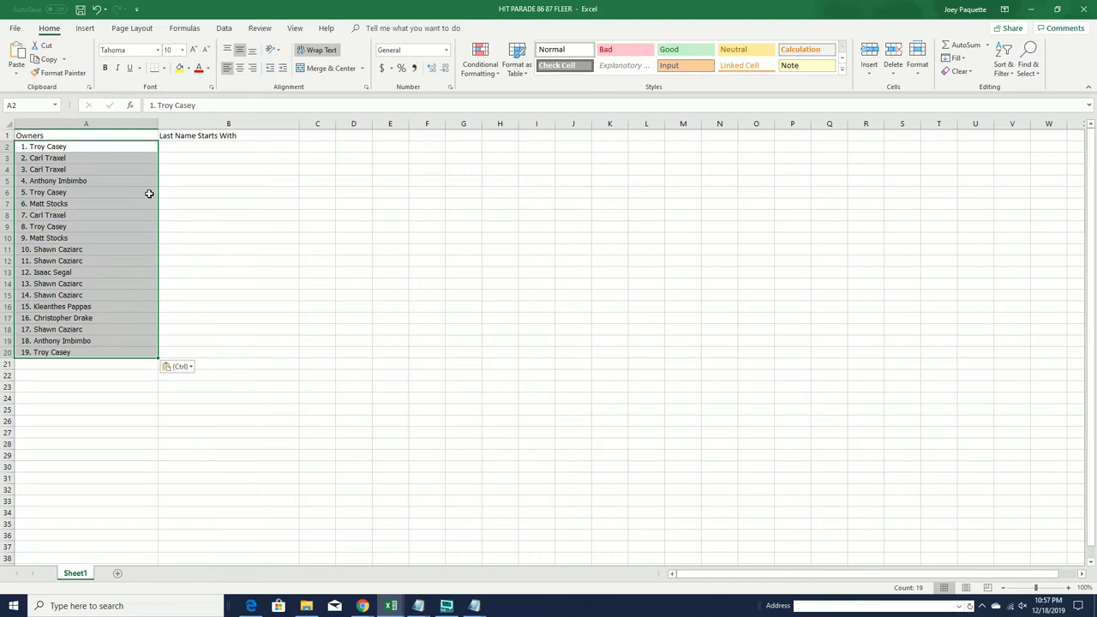
click(144, 192)
drag(157, 125, 101, 124)
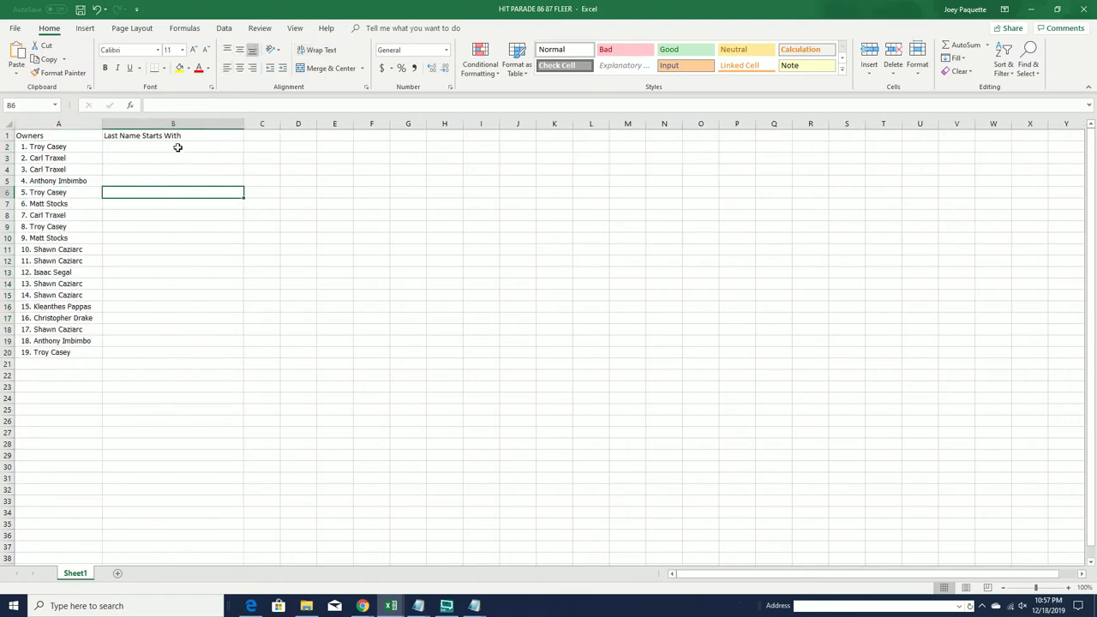
click(177, 147)
Step: Load a blank List Randomizer and paste the A–W letter list from Notepad
click(1031, 8)
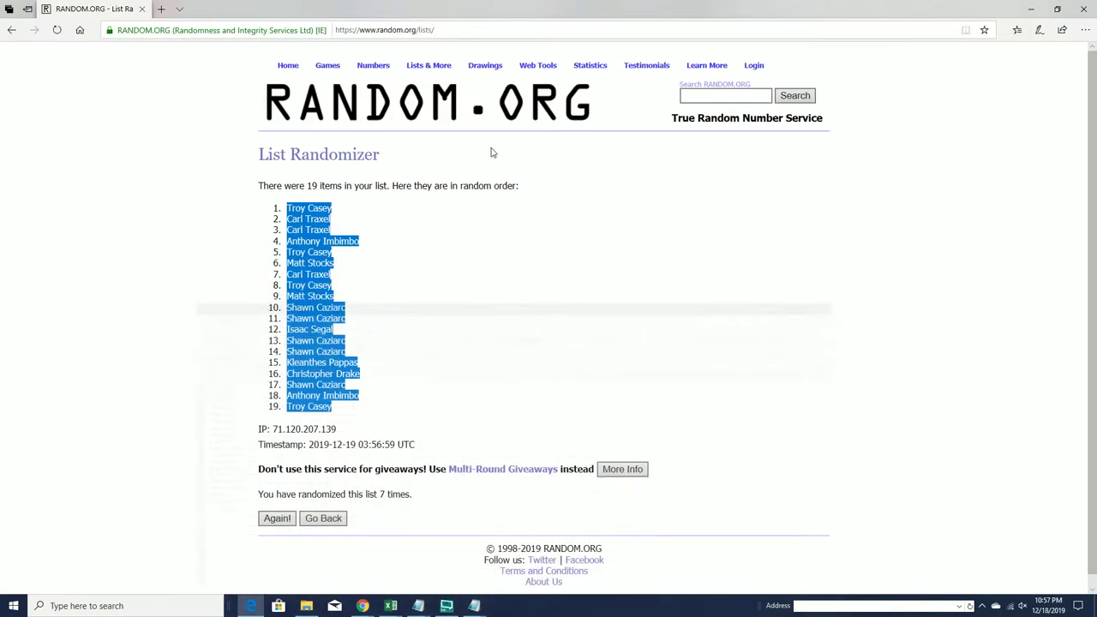
click(444, 82)
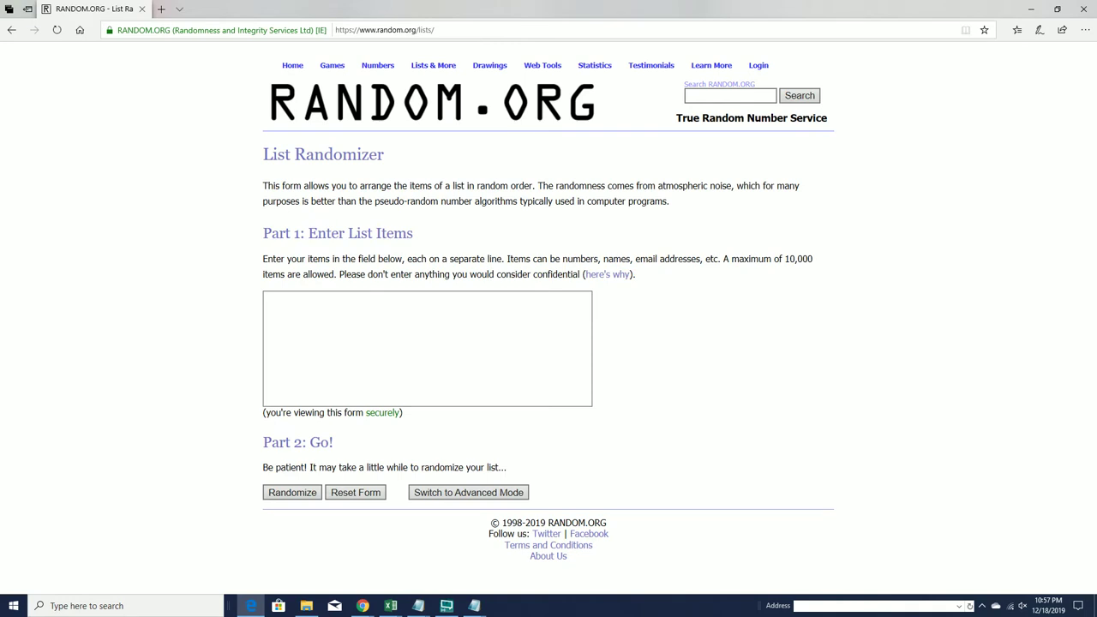
key(alt+Tab)
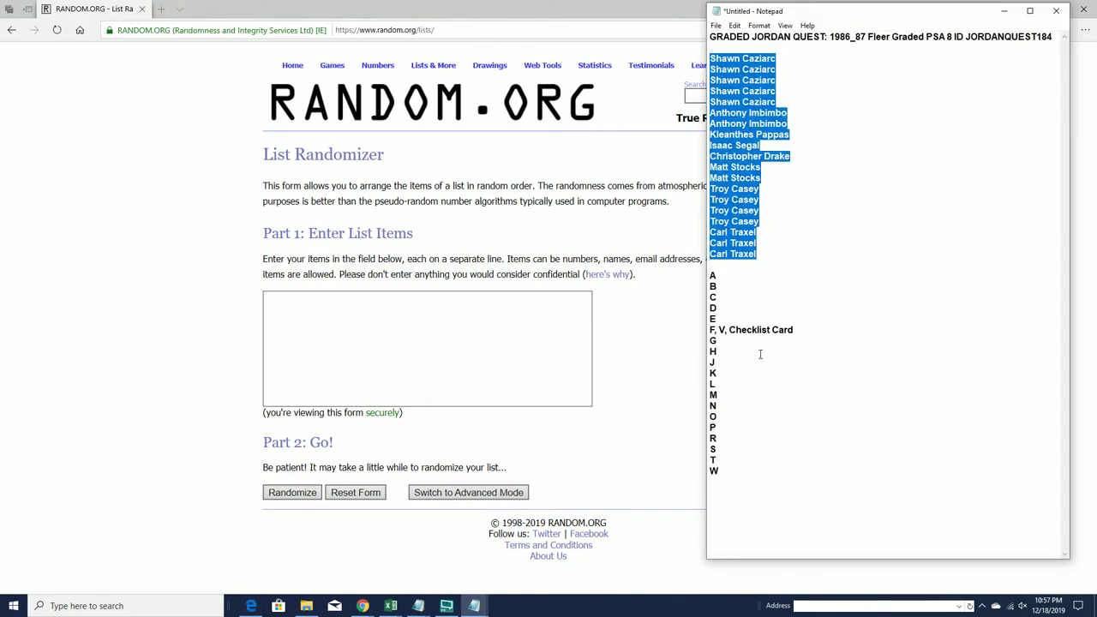
click(760, 343)
drag(710, 272, 718, 473)
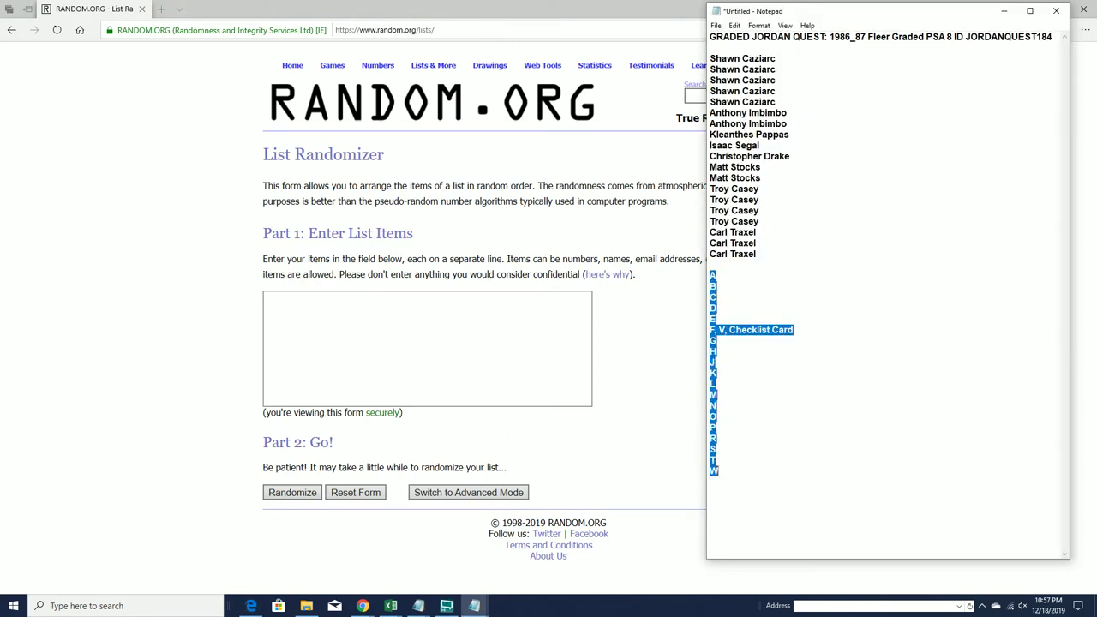
right_click(754, 310)
click(775, 343)
click(386, 326)
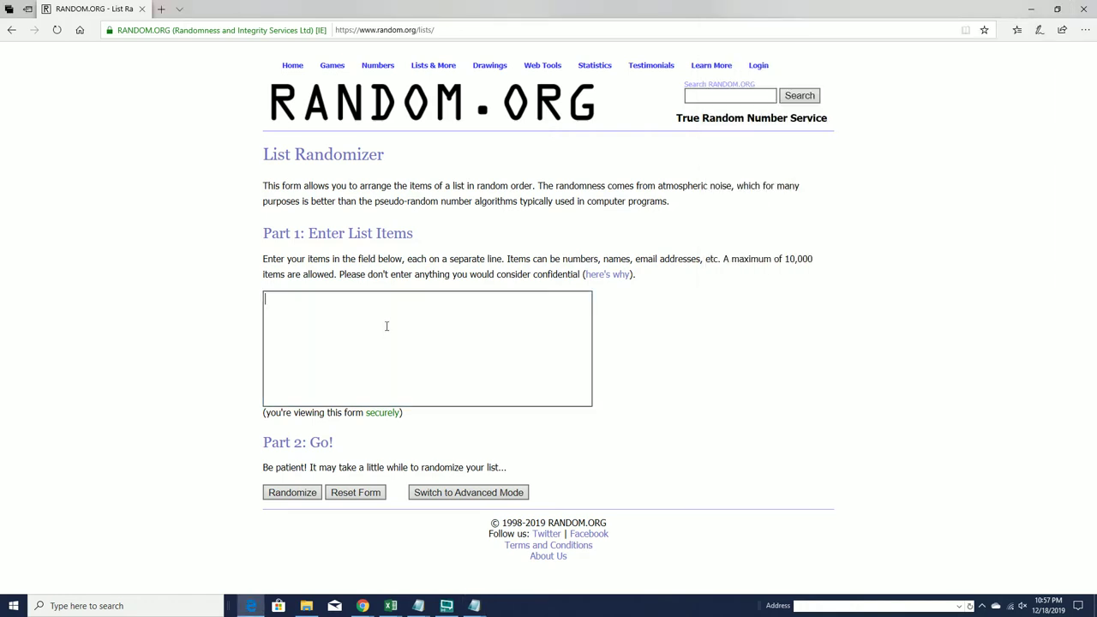
right_click(387, 326)
click(428, 330)
Step: Shuffle the letter list seven times and copy the final order for Excel
click(285, 495)
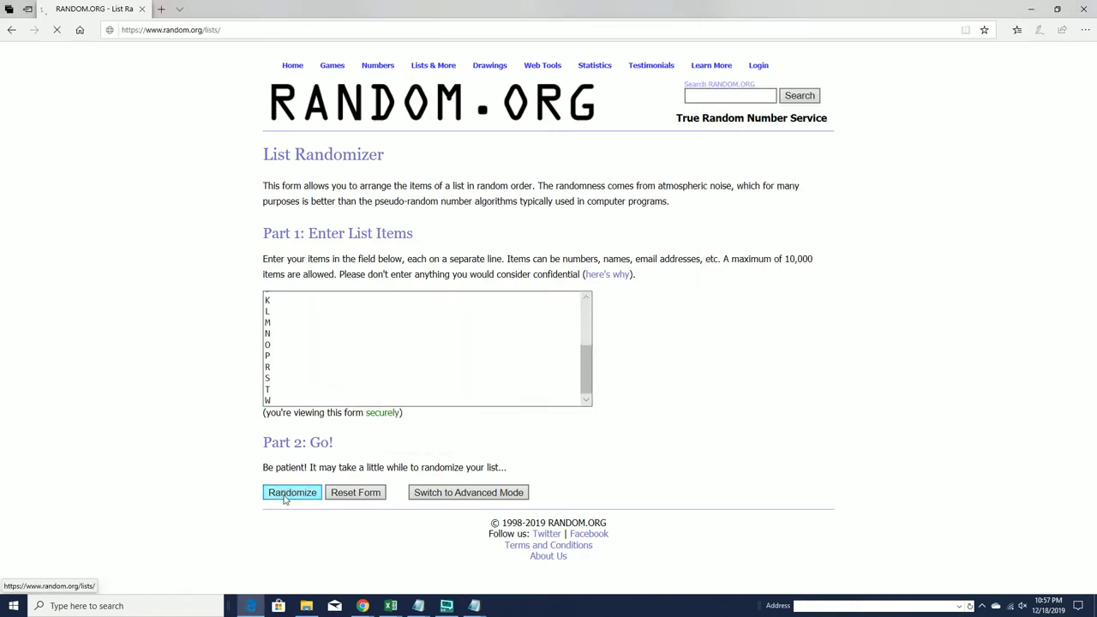
click(281, 492)
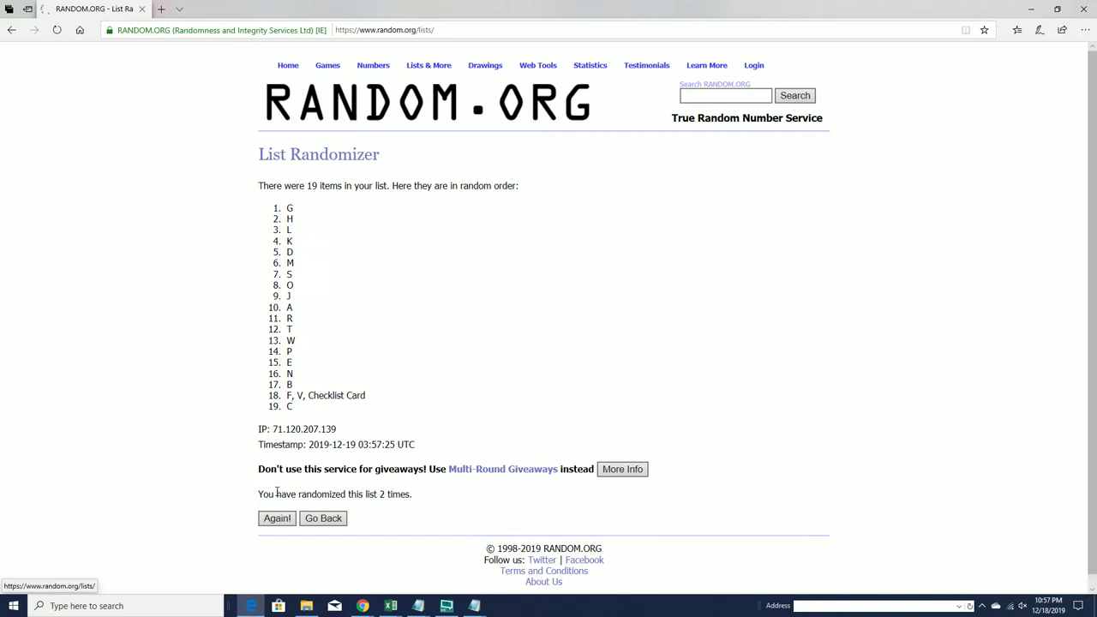
click(279, 519)
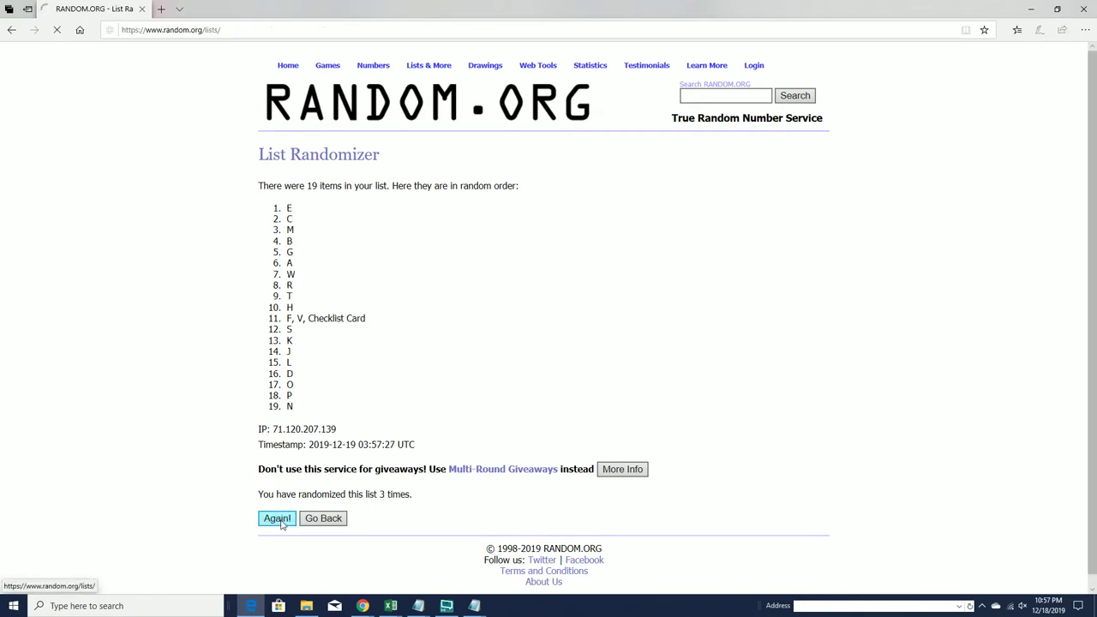
click(281, 520)
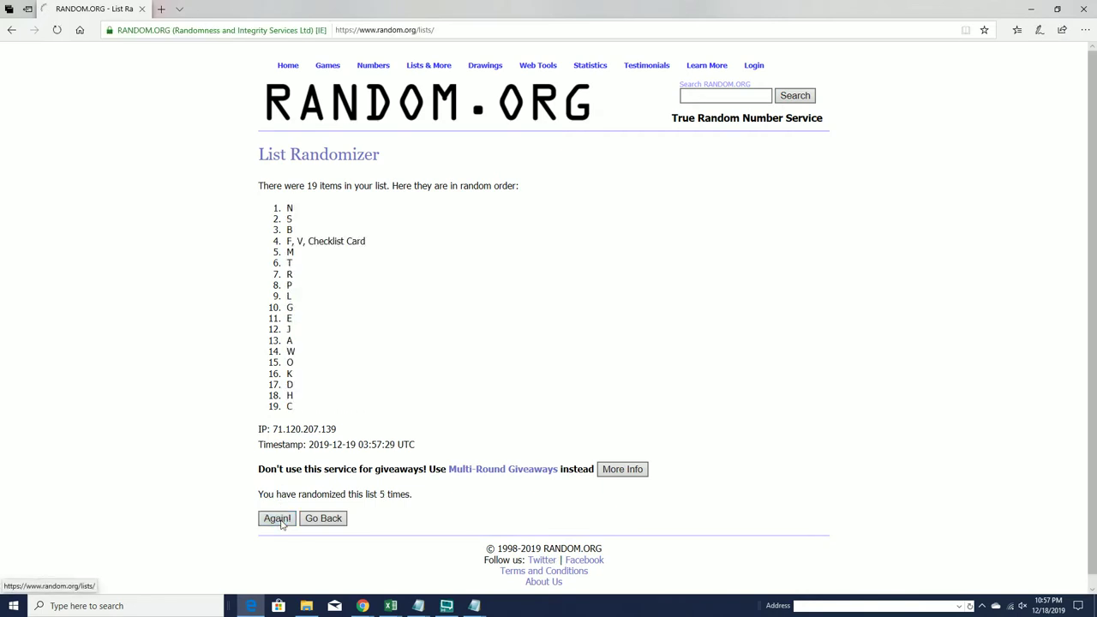
click(281, 520)
click(282, 520)
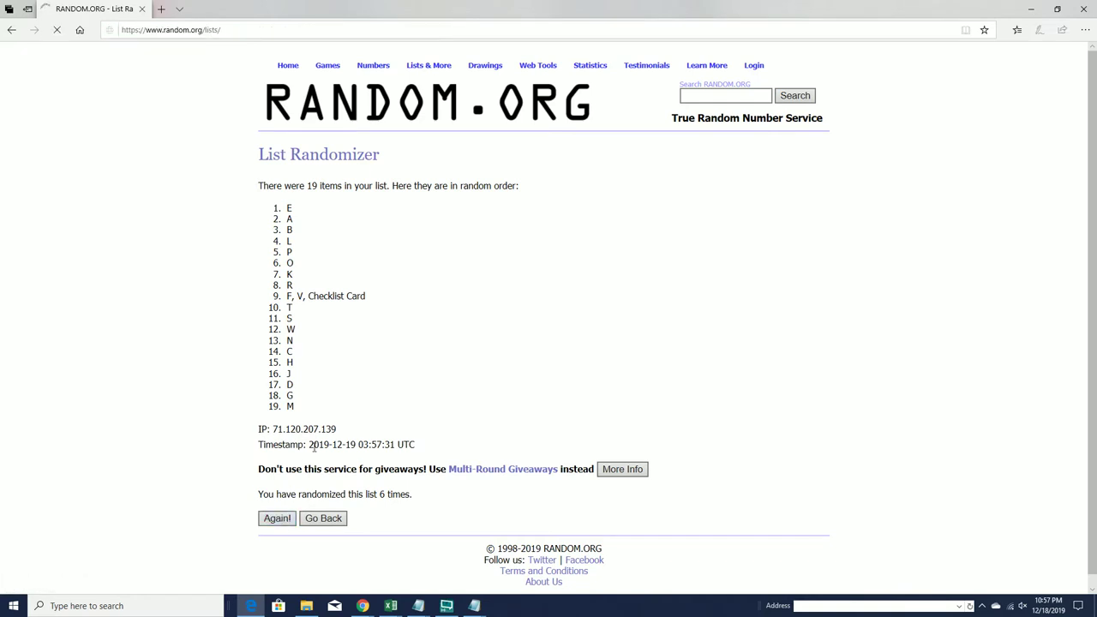
drag(287, 206, 355, 408)
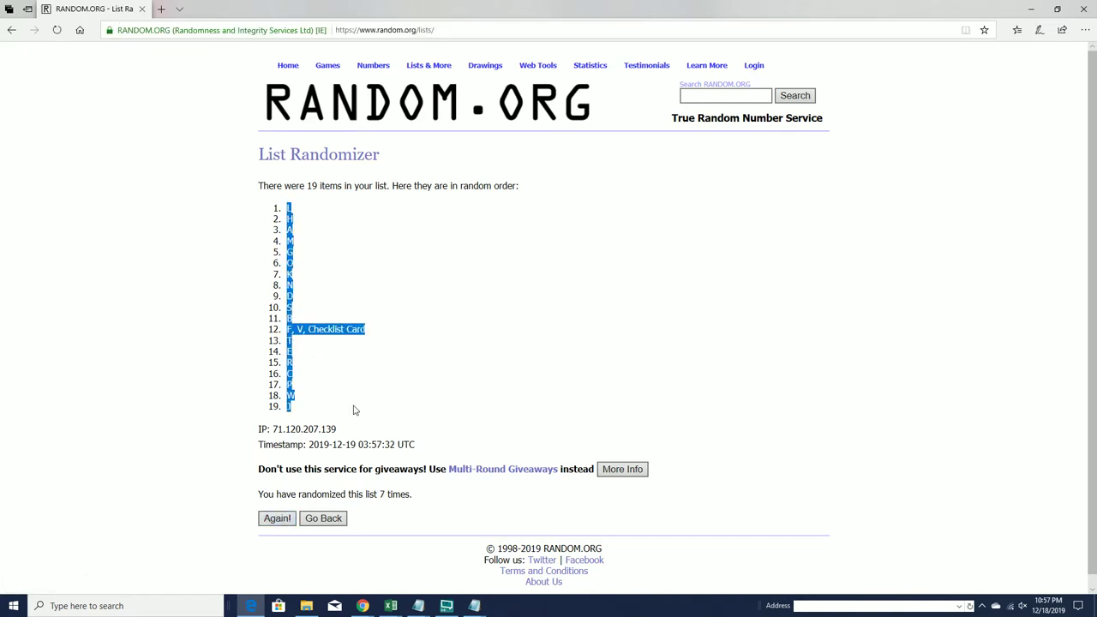
right_click(331, 277)
click(339, 283)
key(alt+Tab)
Step: Paste the shuffled letters into column B starting at B2
click(137, 215)
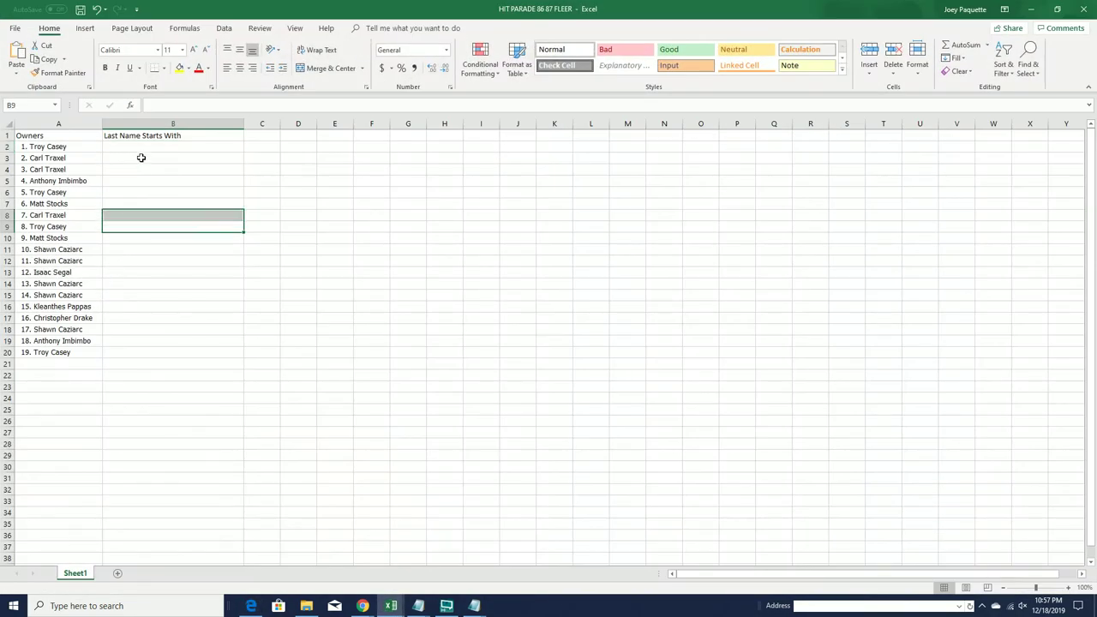
click(142, 149)
key(ctrl+v)
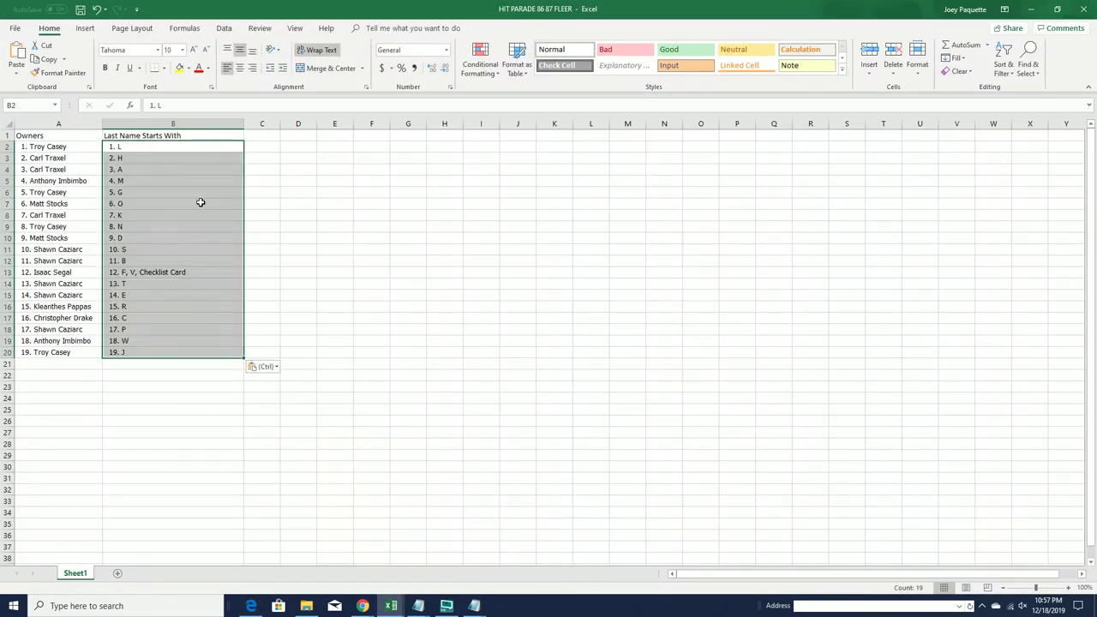
click(197, 201)
Step: Apply All Borders to columns A and B and zoom the sheet to 130%
drag(86, 123, 129, 145)
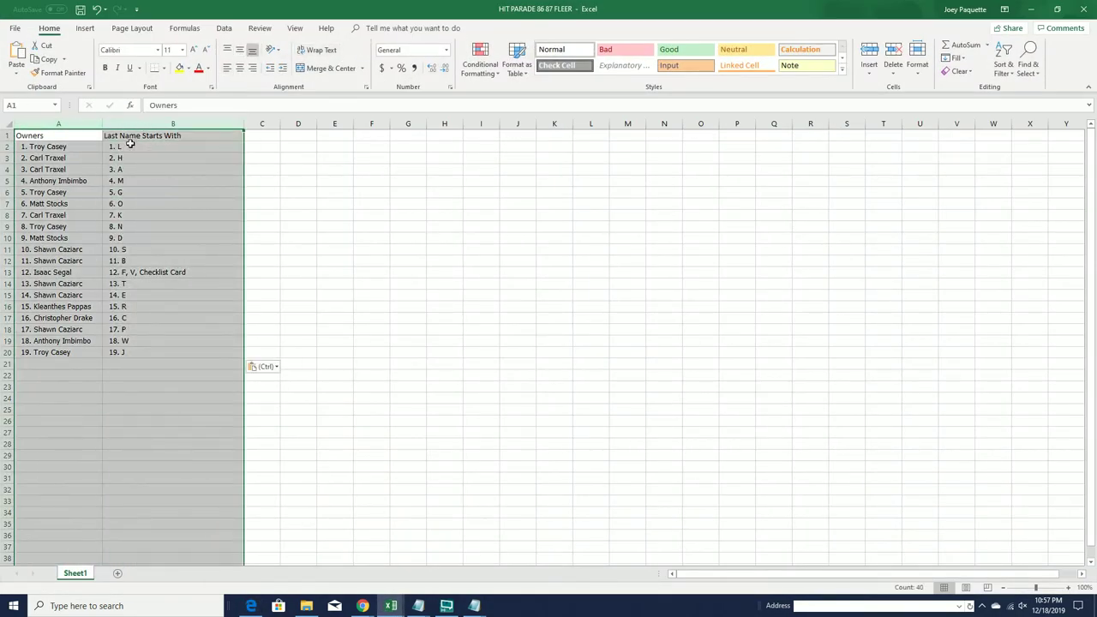
click(163, 68)
click(210, 166)
click(73, 148)
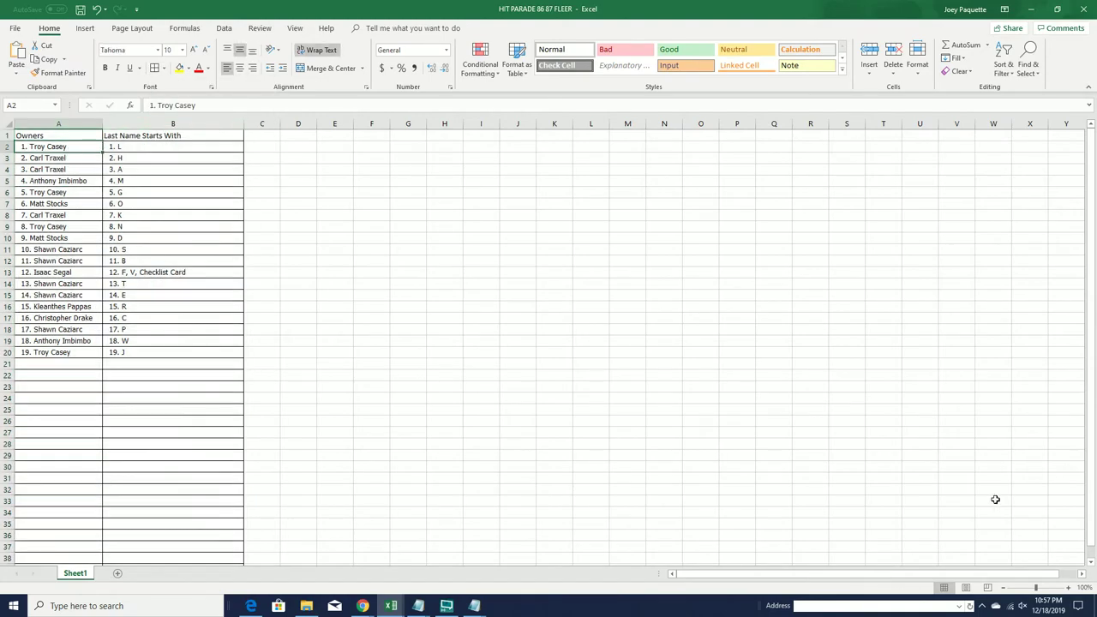
click(1067, 588)
click(1067, 588)
click(1068, 587)
click(1068, 588)
click(1068, 588)
click(1067, 587)
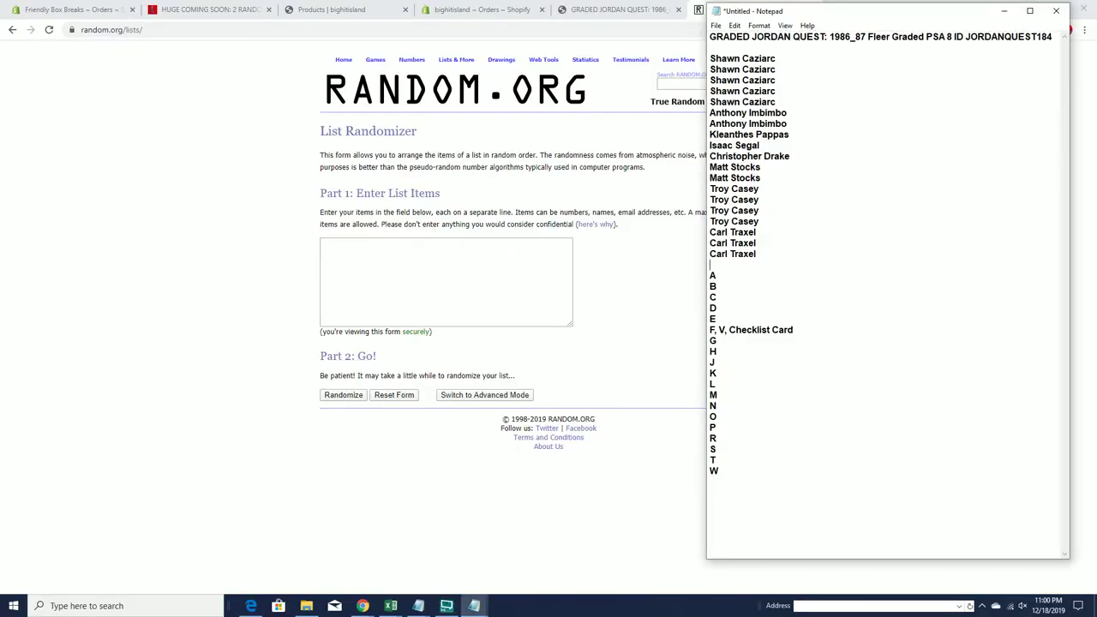
Step: Paste the GRADED JORDAN QUEST owner names from Notepad into the List Randomizer box
drag(710, 264, 710, 55)
right_click(738, 73)
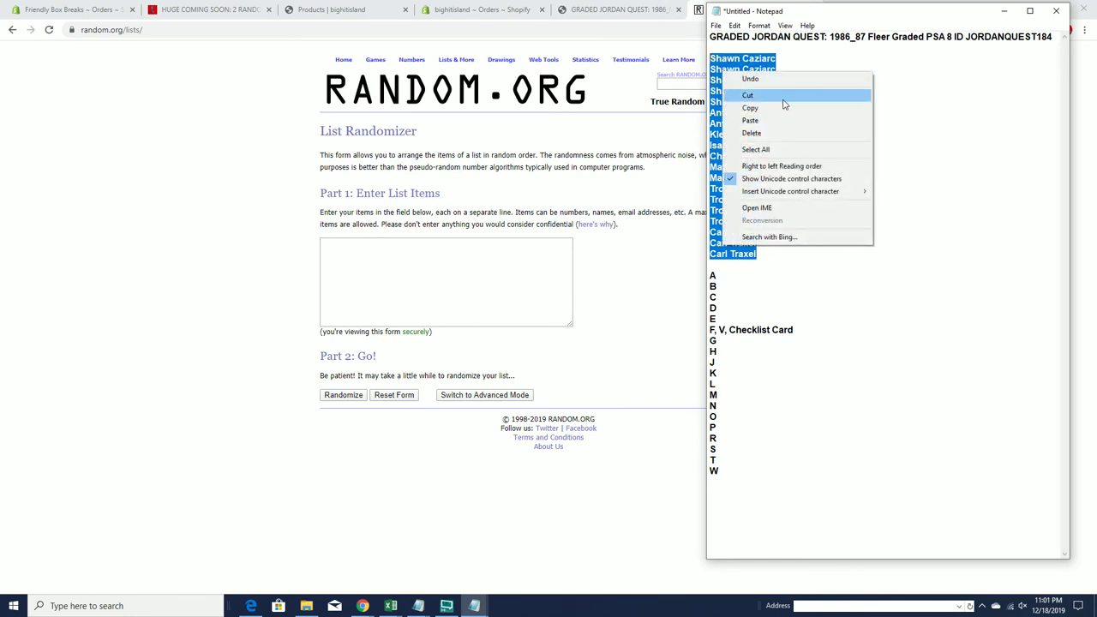
click(781, 109)
right_click(369, 255)
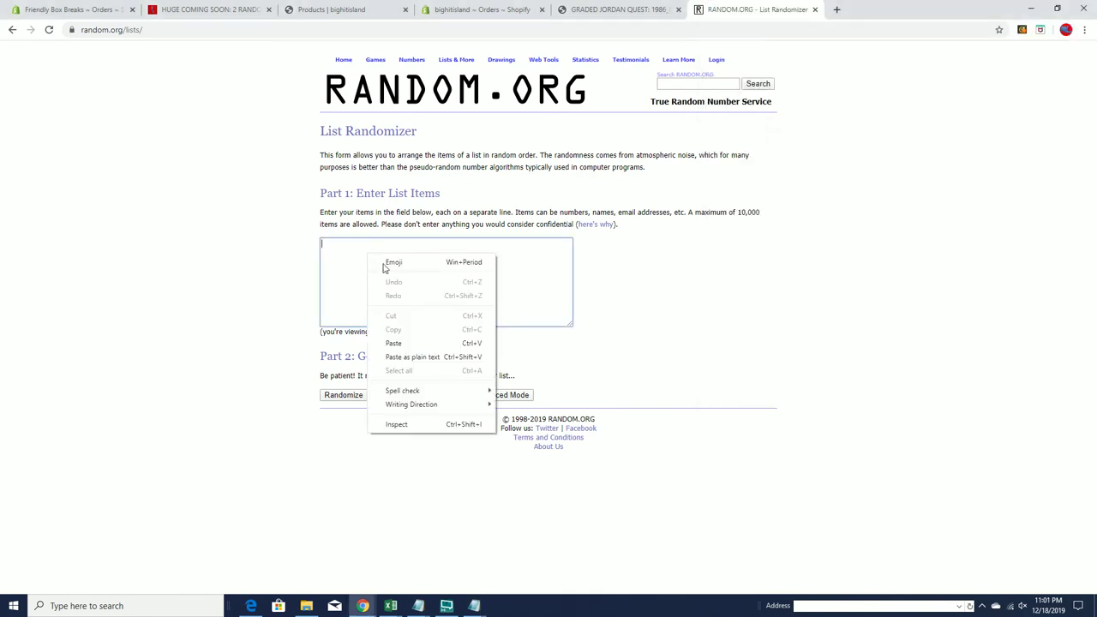
click(393, 343)
Step: Randomize the owner names through seven shuffles and highlight item 1 as the map-promo winner
click(341, 395)
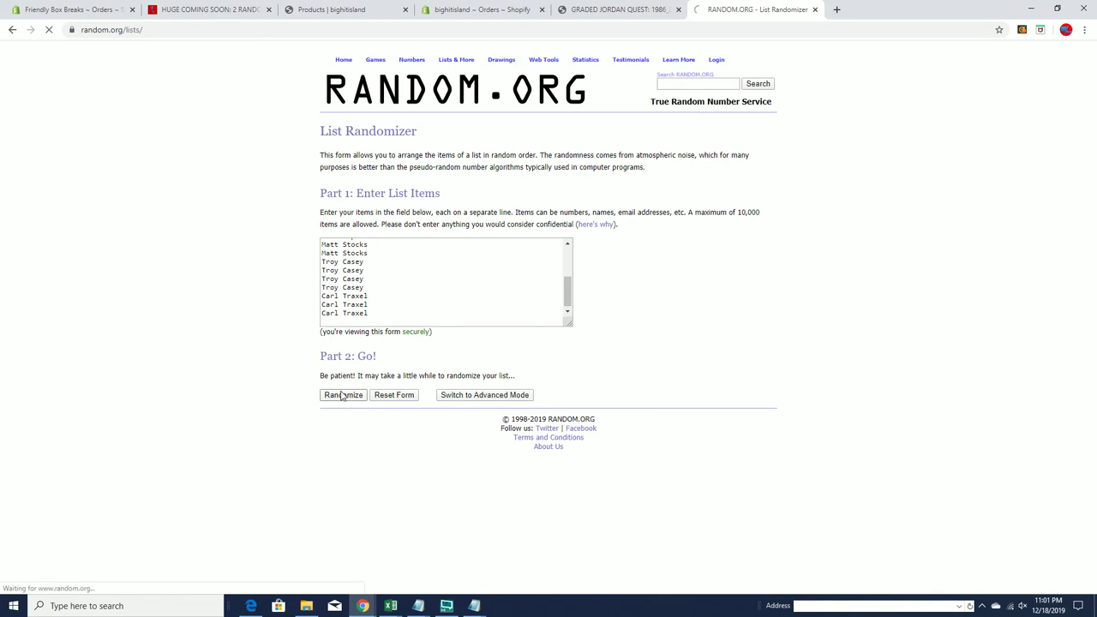
click(334, 406)
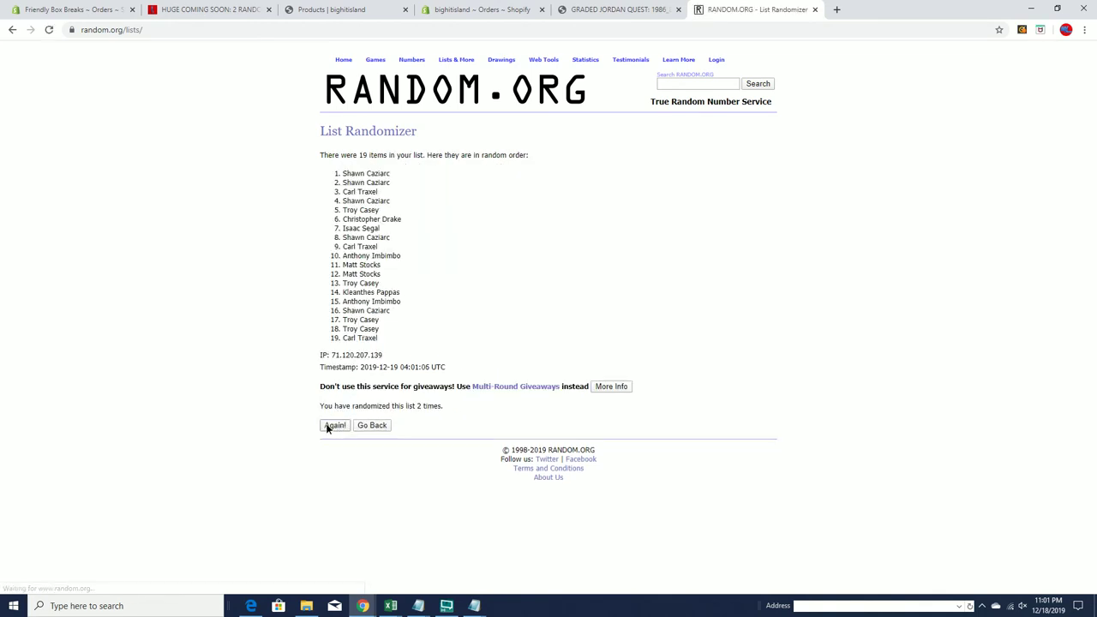
click(333, 425)
click(333, 424)
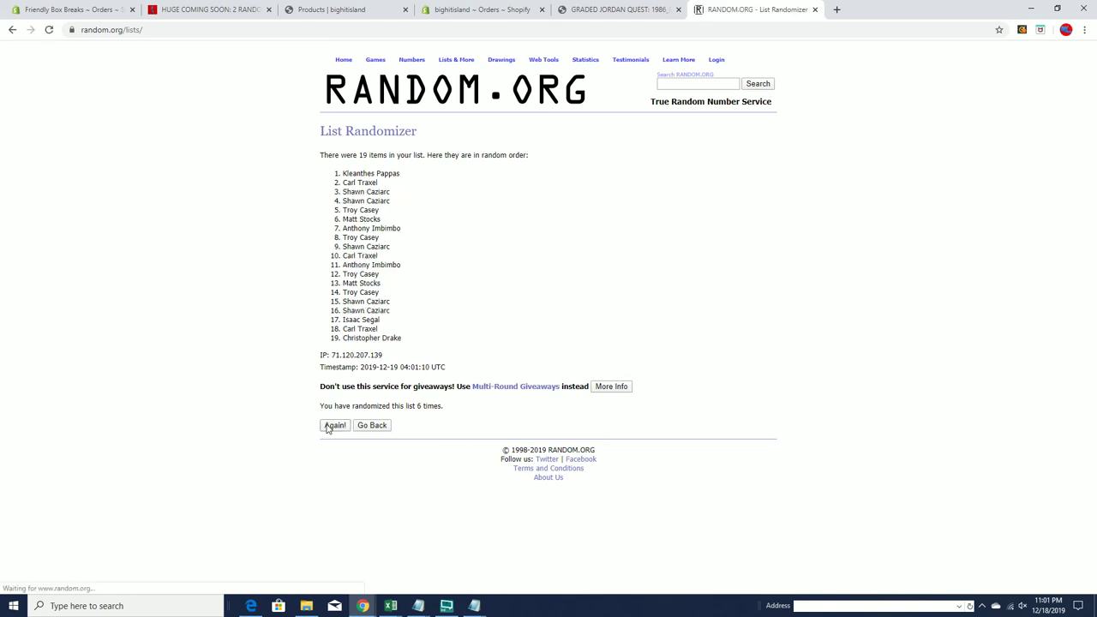
click(333, 426)
drag(406, 173, 340, 176)
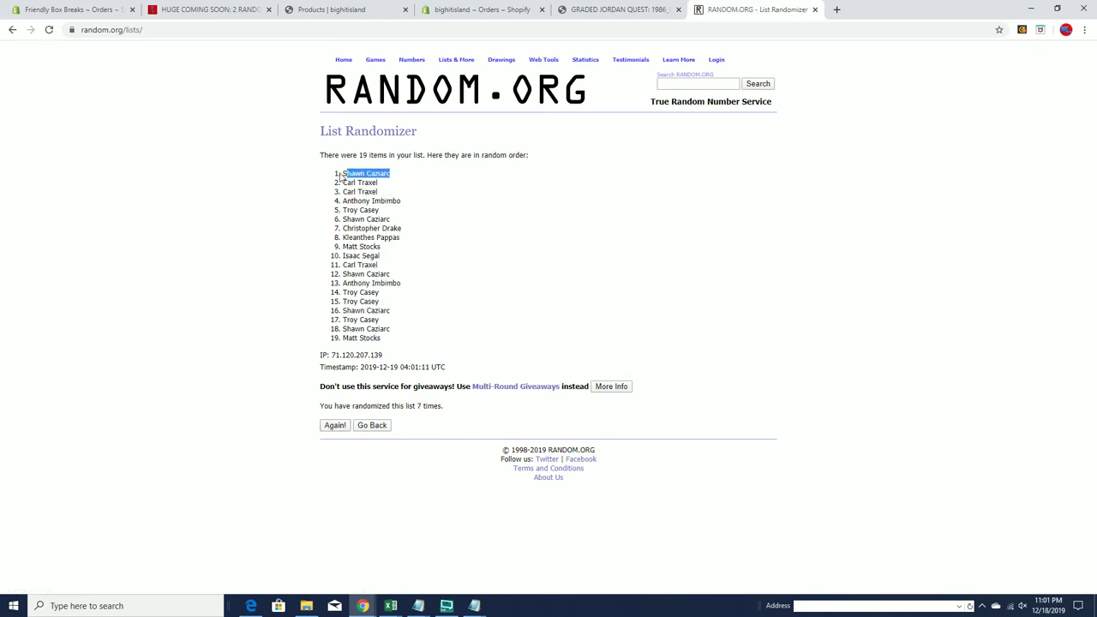